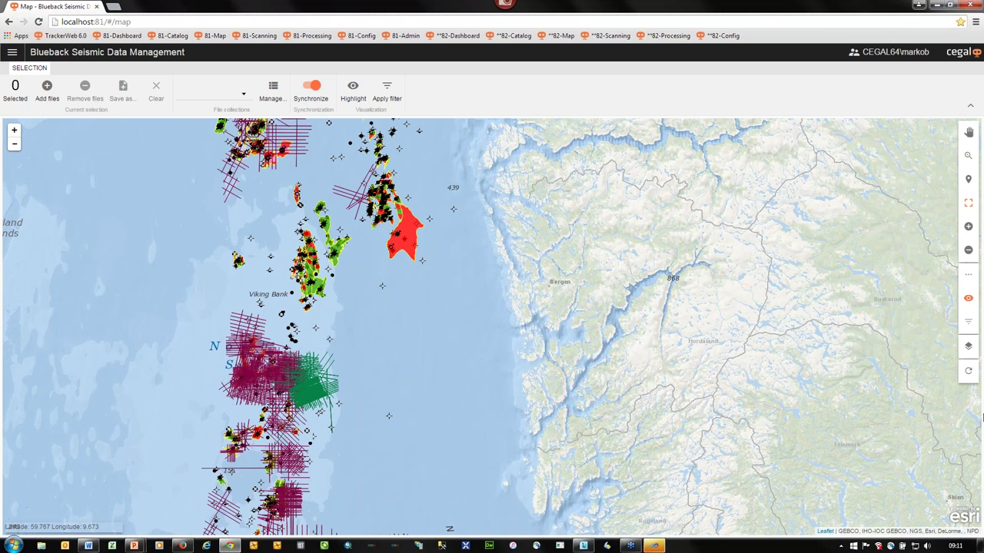
Step: Show the Stat Kart layer on the map and hide the NPD layer
{"action": "left_click", "coordinate": [968, 347]}
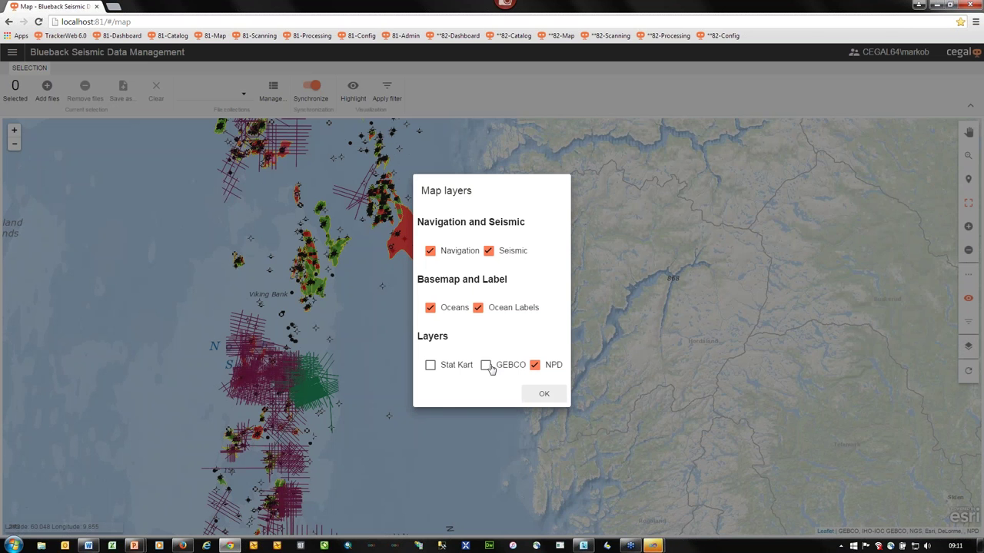
{"action": "left_click", "coordinate": [430, 365]}
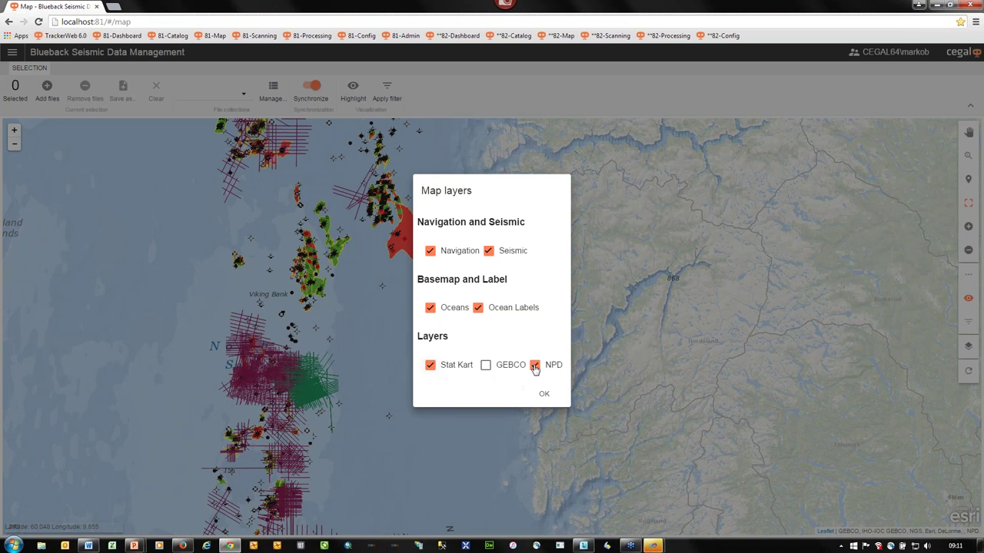
{"action": "left_click", "coordinate": [534, 365]}
{"action": "left_click", "coordinate": [542, 393]}
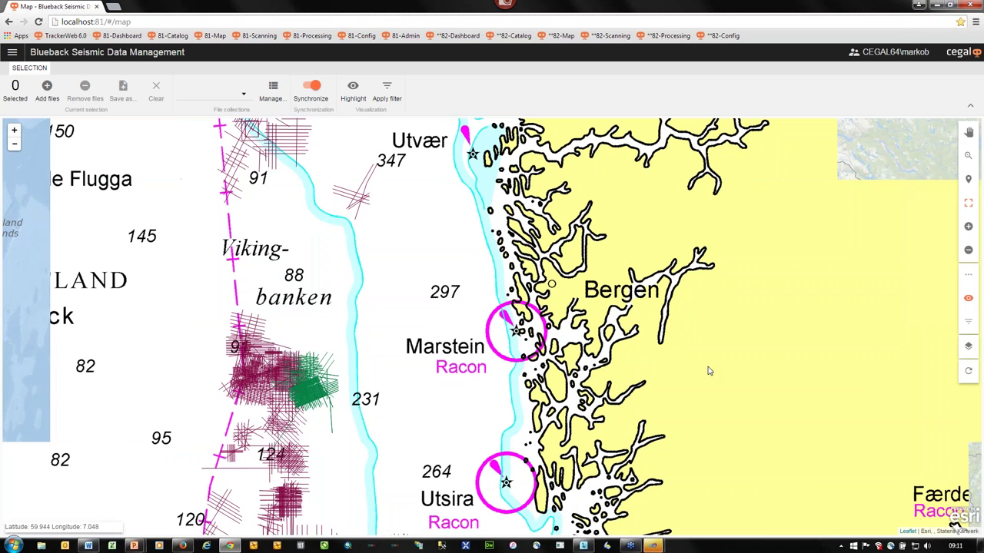
Step: Turn the NPD map layer back on and remove the Stat Kart layer
{"action": "left_click", "coordinate": [968, 346]}
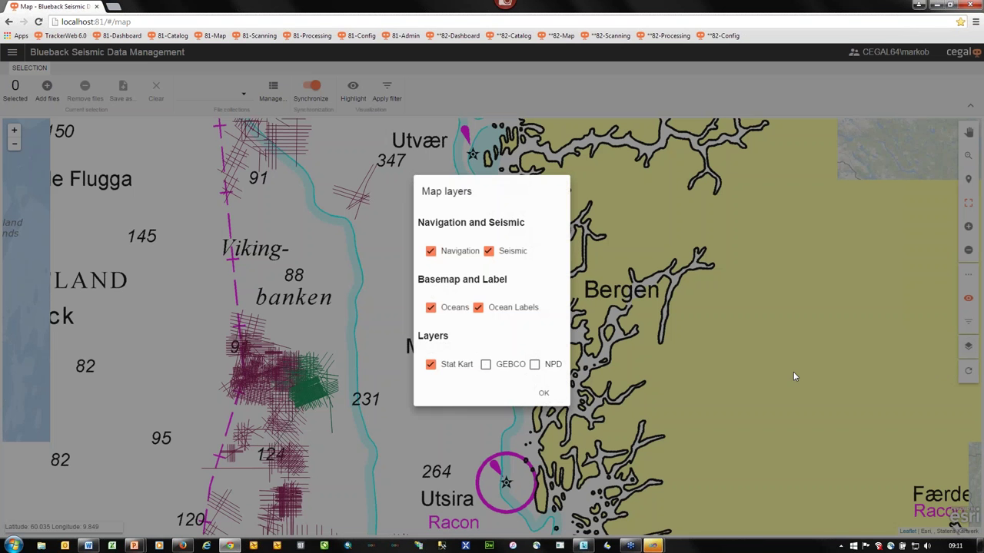
{"action": "left_click", "coordinate": [535, 365]}
{"action": "left_click", "coordinate": [430, 365]}
{"action": "left_click", "coordinate": [543, 394]}
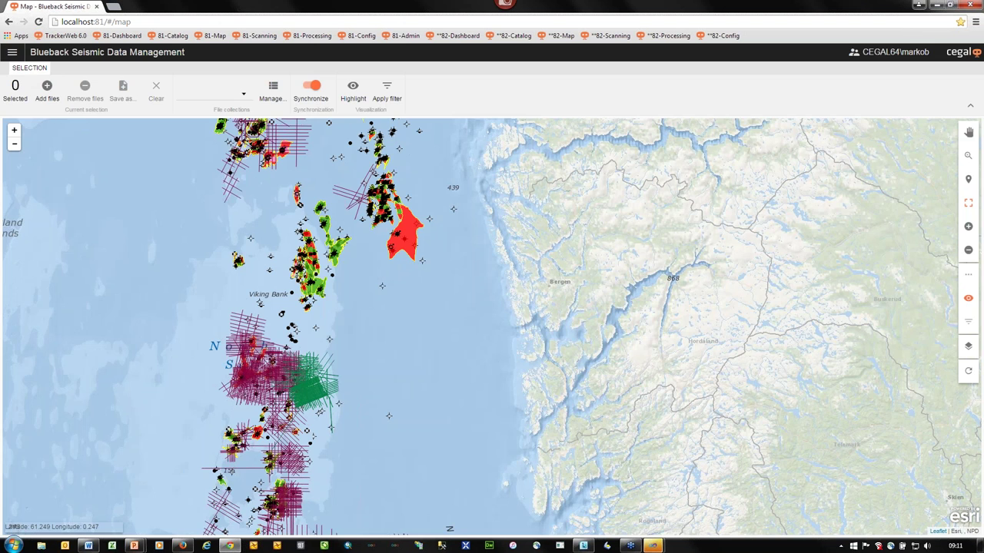
Step: Go to the scan manager in Scanning and expand the D: drive down to the contents of sdm_data\all_data
{"action": "left_click", "coordinate": [12, 51]}
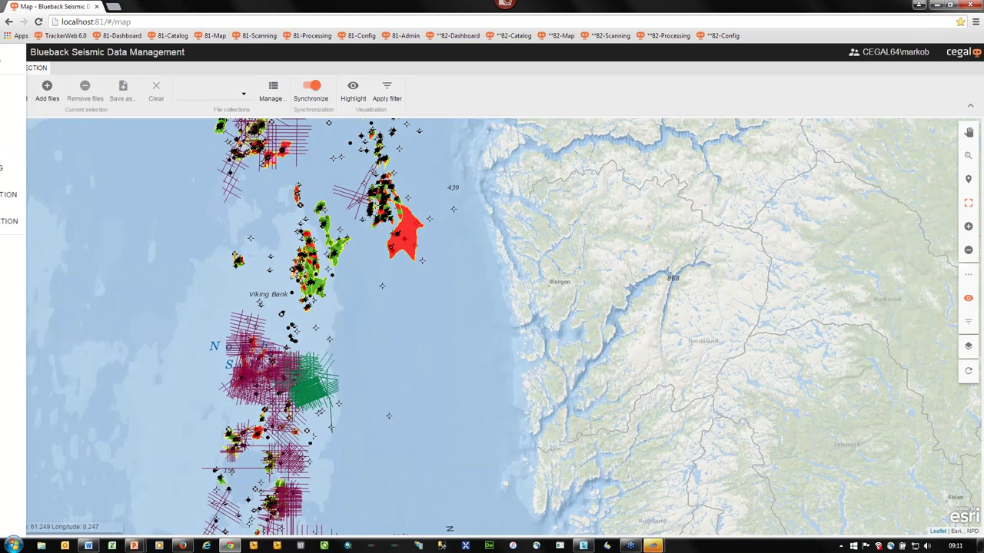
{"action": "left_click", "coordinate": [59, 148]}
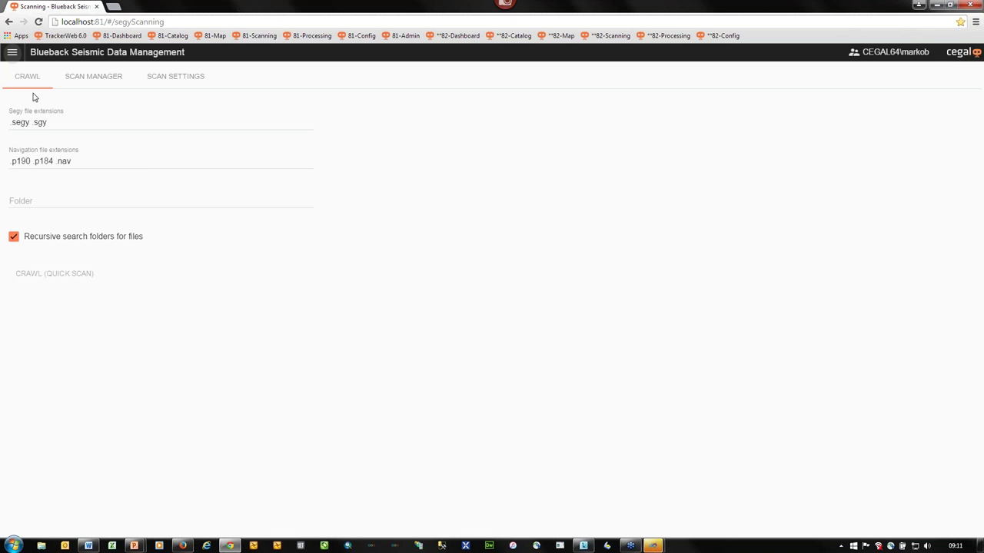
{"action": "left_click", "coordinate": [92, 80]}
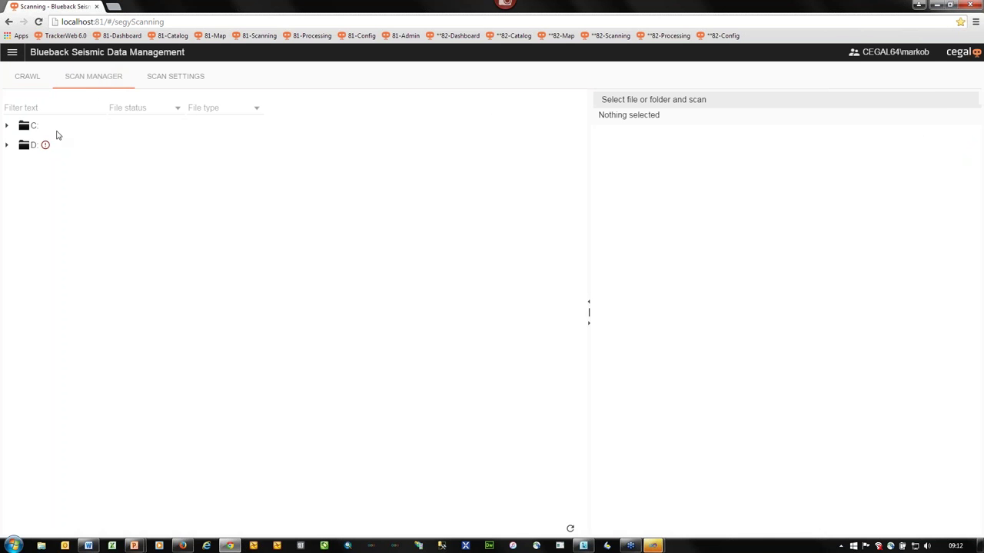
{"action": "left_click", "coordinate": [12, 148]}
{"action": "left_click", "coordinate": [6, 145]}
{"action": "left_click", "coordinate": [15, 164]}
{"action": "left_click", "coordinate": [23, 184]}
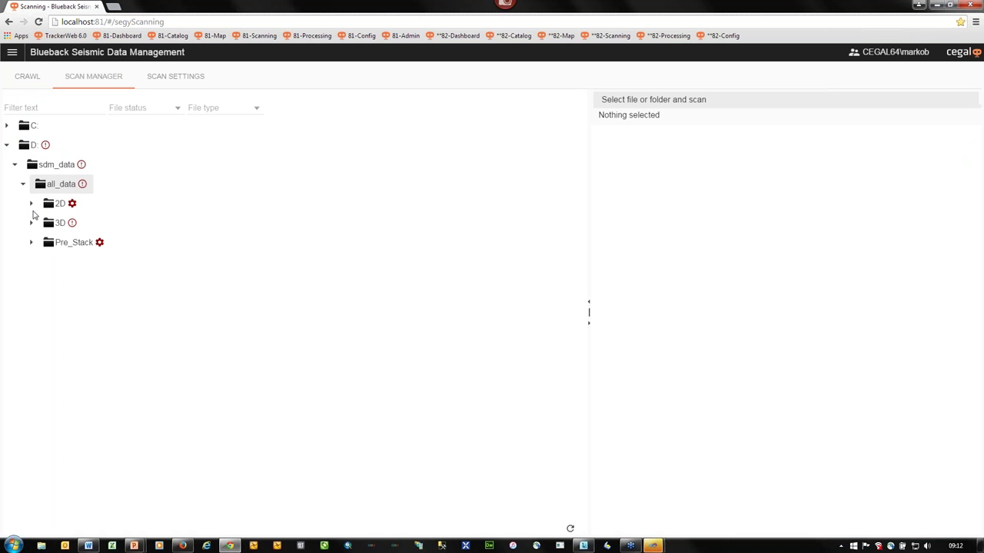
Step: Expand the 3D and Pre_Stack\UTM31 folders and review the scan settings of Pre_Stack and 3D\UTM30
{"action": "left_click", "coordinate": [30, 224]}
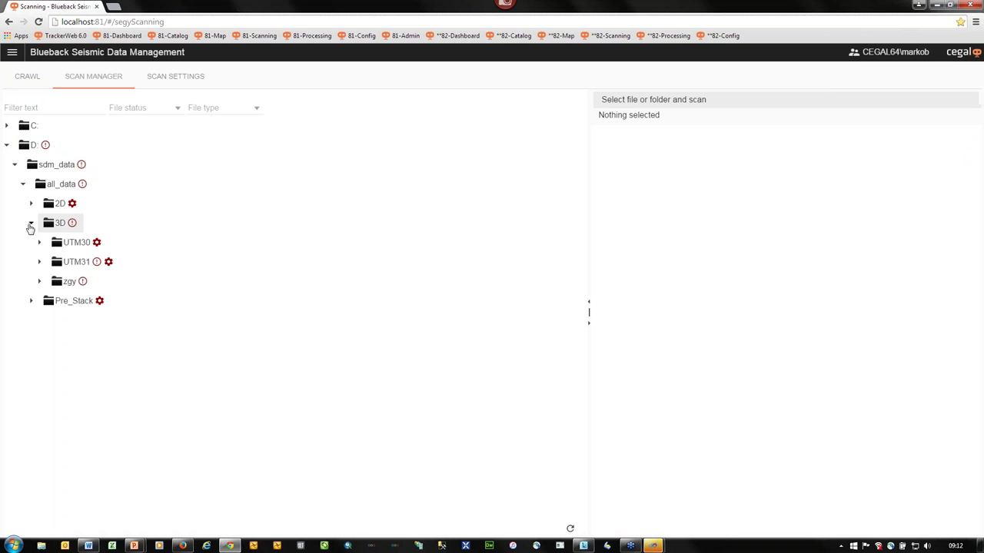
{"action": "left_click", "coordinate": [31, 300]}
{"action": "left_click", "coordinate": [39, 320]}
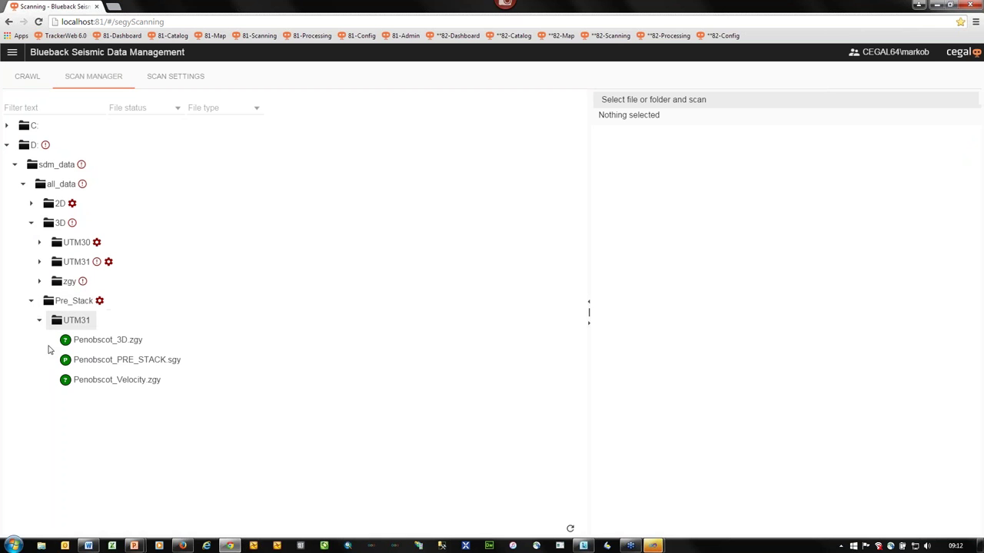
{"action": "left_click", "coordinate": [75, 302]}
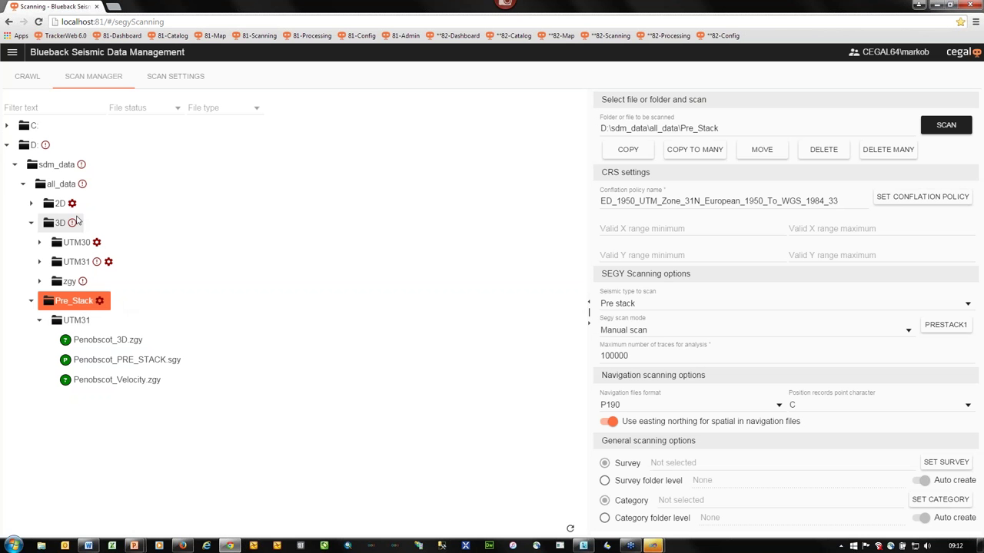
{"action": "left_click", "coordinate": [97, 244]}
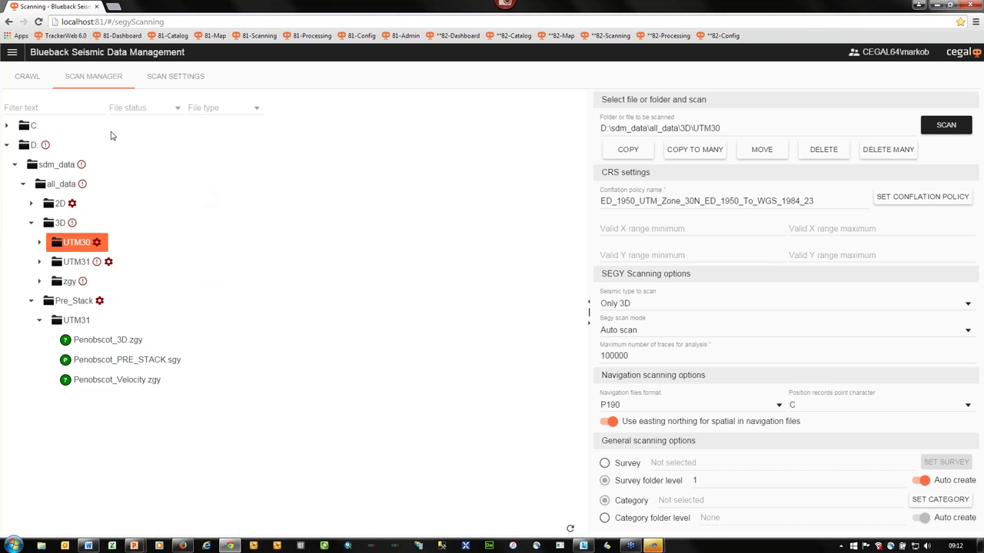
Step: Review the Processing setup forms for Split 2D Line, Set Trace Header, Navigation Merge, Remove Duplicate Traces and Cut Seismic
{"action": "left_click", "coordinate": [11, 53]}
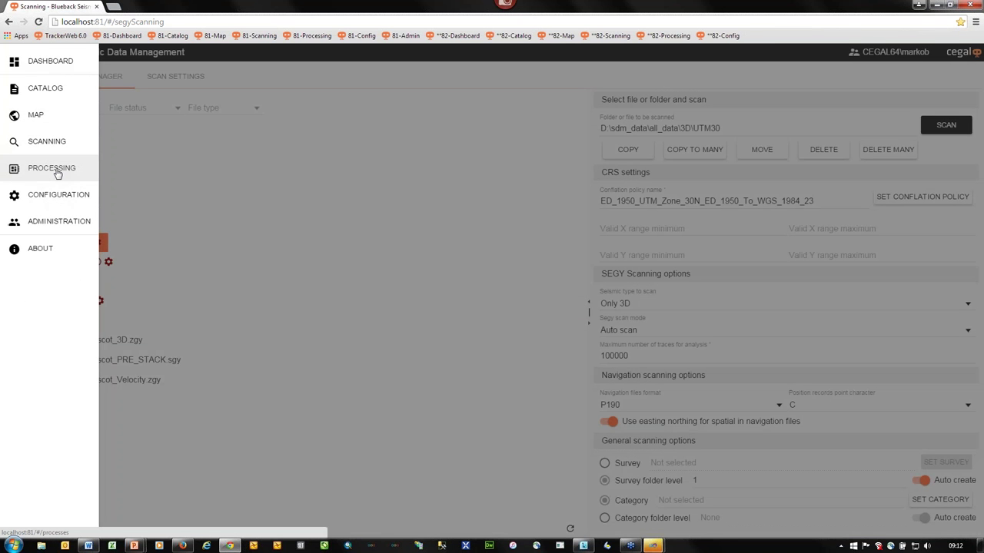
{"action": "left_click", "coordinate": [56, 172]}
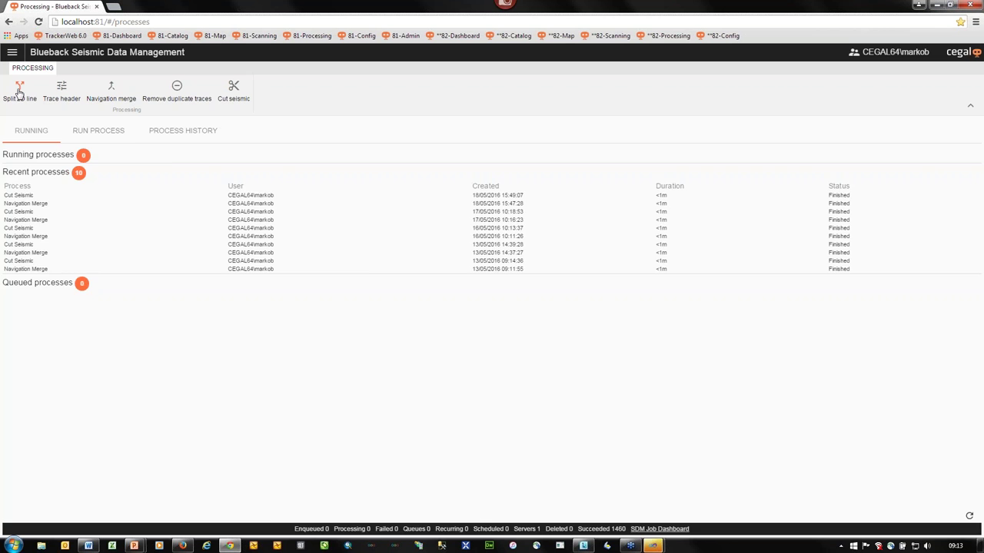
{"action": "left_click", "coordinate": [20, 90]}
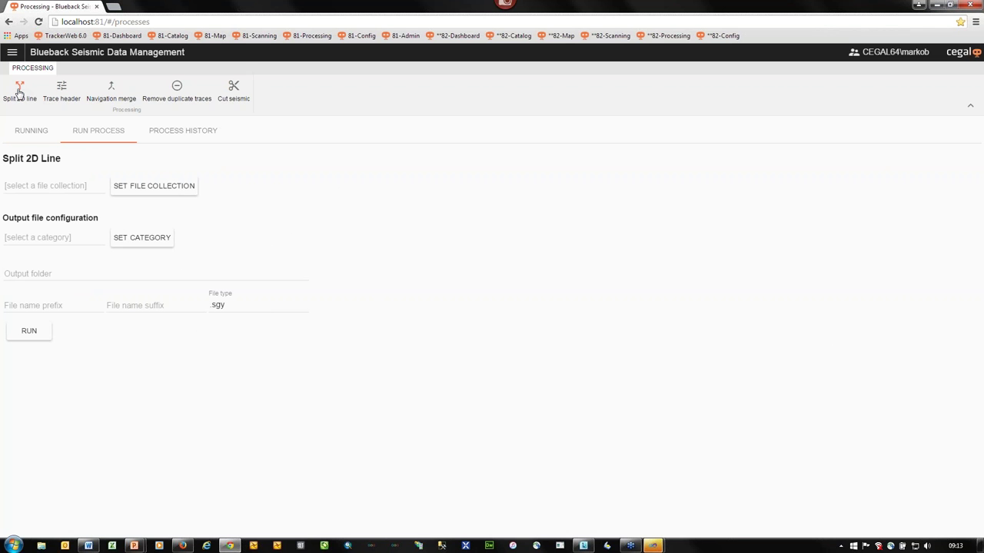
{"action": "left_click", "coordinate": [62, 91]}
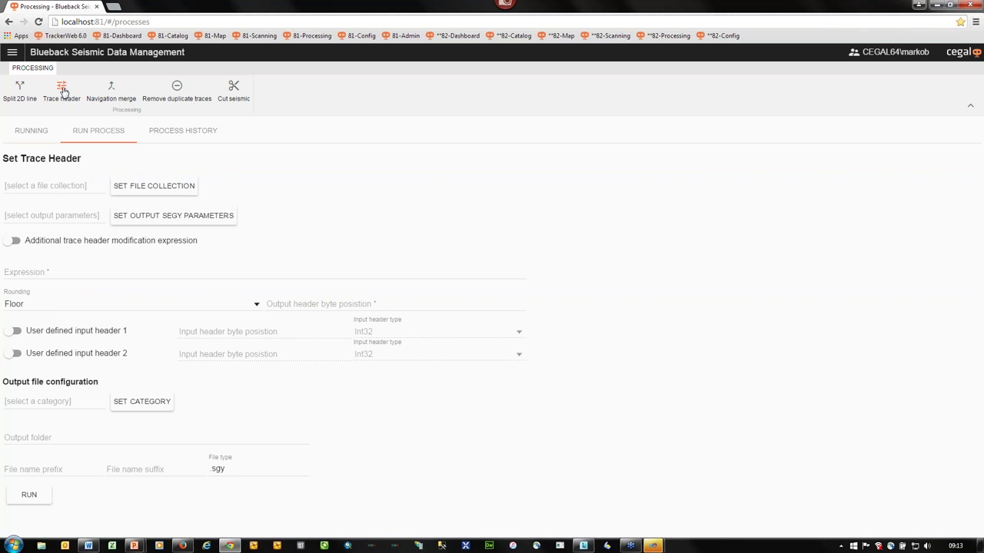
{"action": "left_click", "coordinate": [113, 92]}
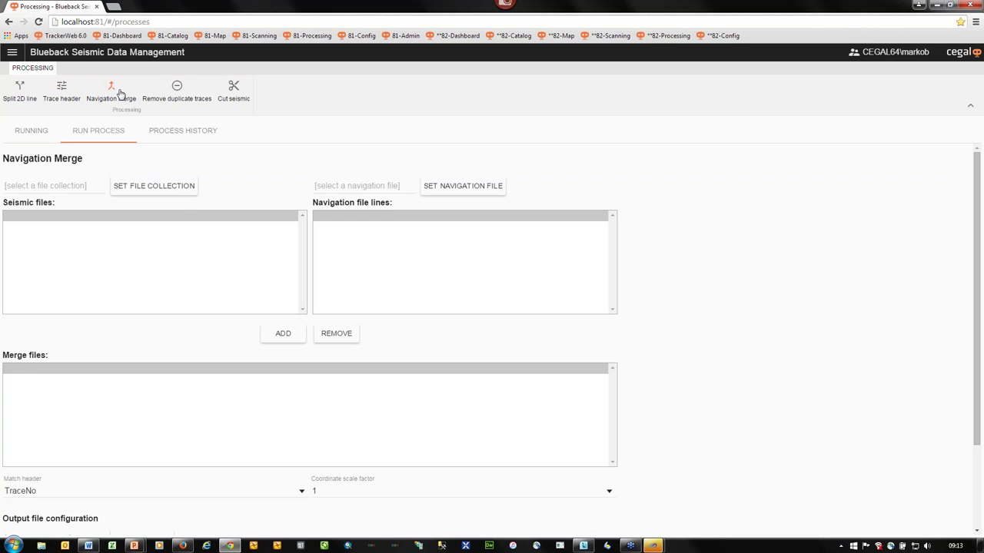
{"action": "left_click", "coordinate": [176, 91]}
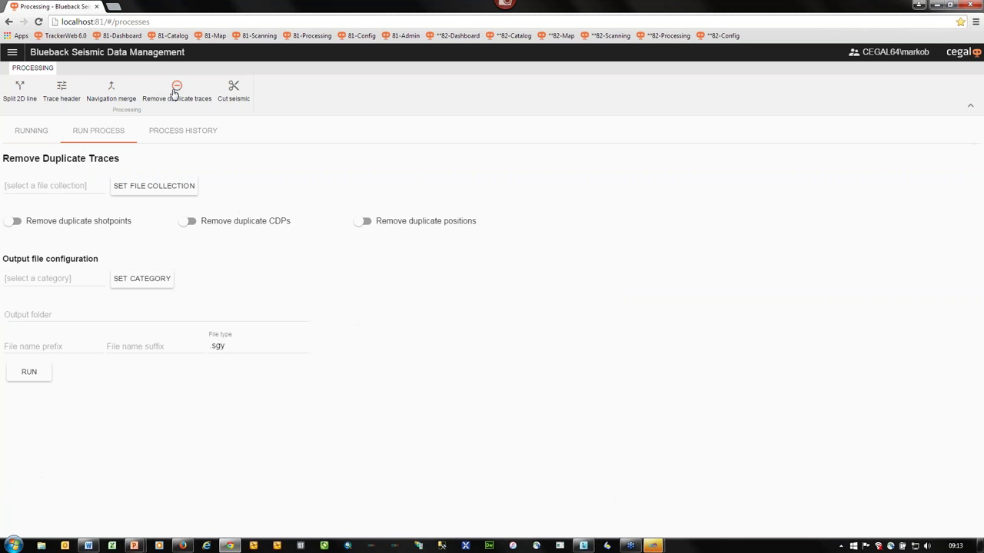
{"action": "left_click", "coordinate": [234, 92]}
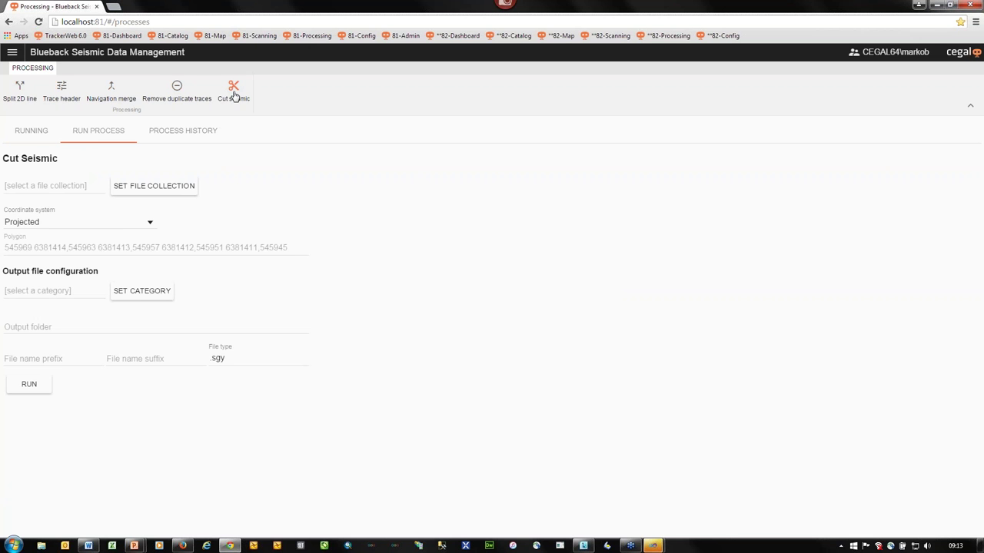
Step: Check the running and recent processes, and select the 18/05/2016 15:47:28 Navigation Merge entry in the process history
{"action": "left_click", "coordinate": [34, 131]}
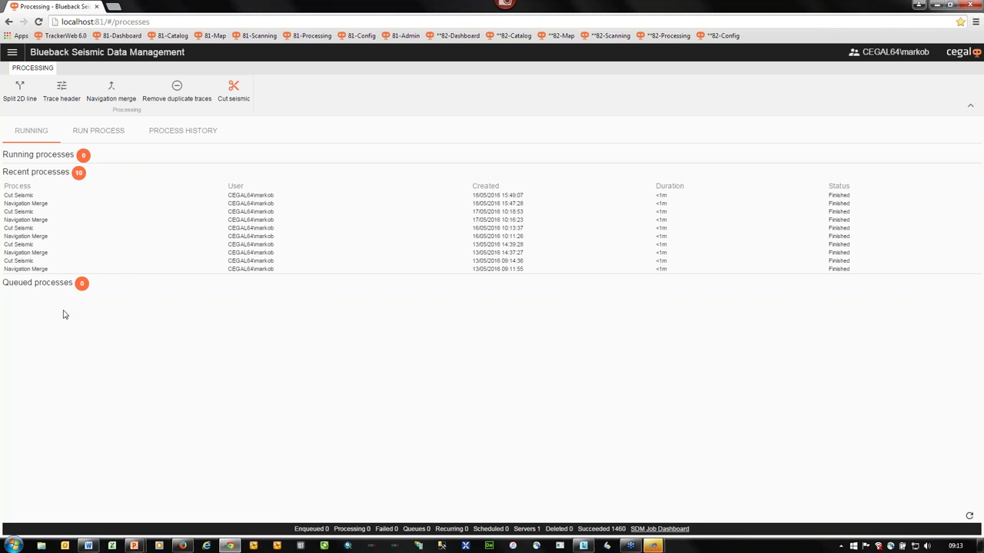
{"action": "left_click", "coordinate": [181, 134]}
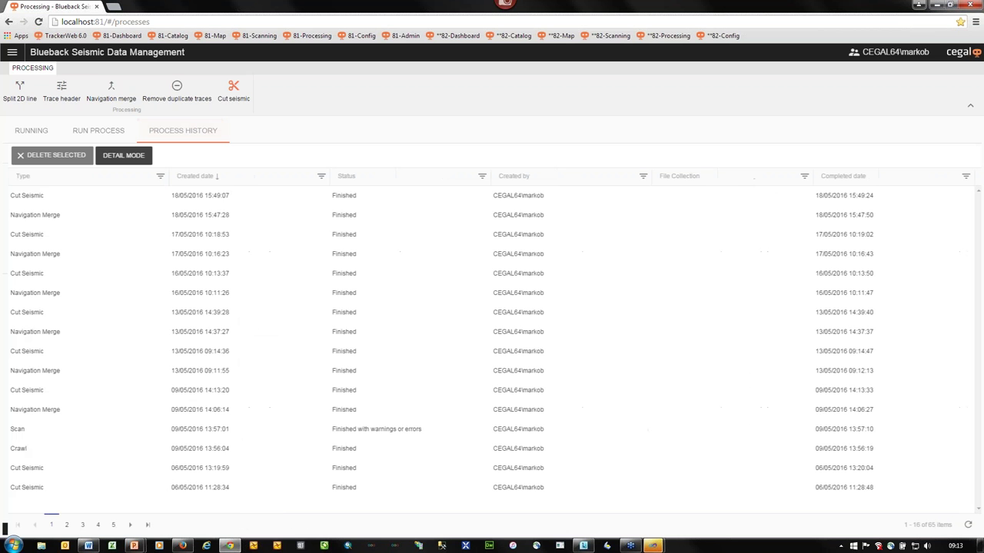
{"action": "left_click", "coordinate": [247, 235]}
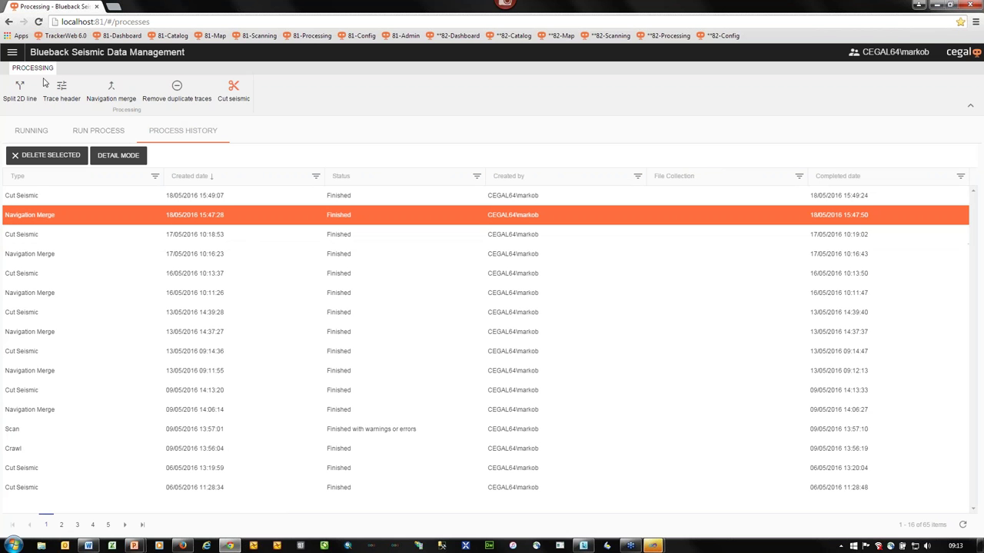
Step: Review the configuration pages for managing and creating conflation policies, surveys and categories
{"action": "left_click", "coordinate": [13, 53]}
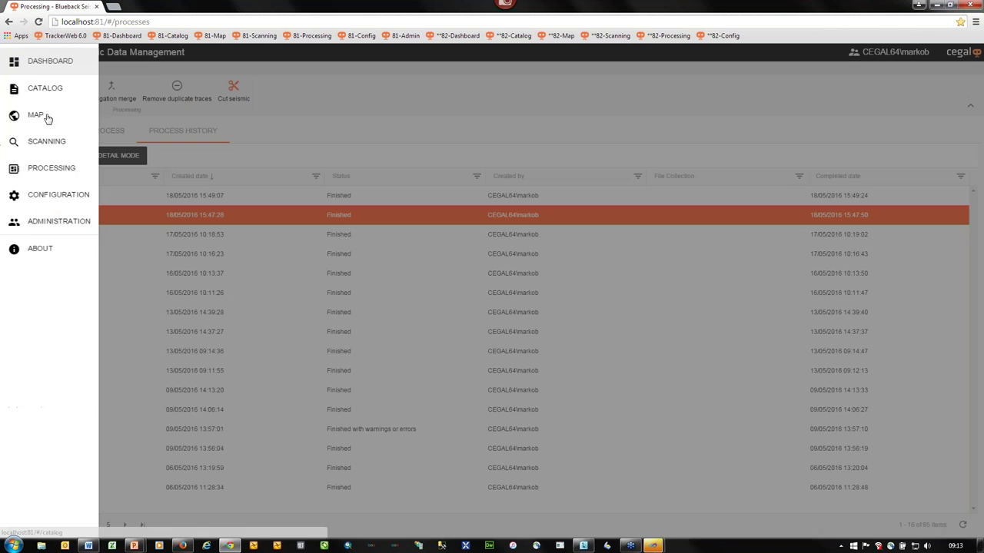
{"action": "left_click", "coordinate": [67, 196]}
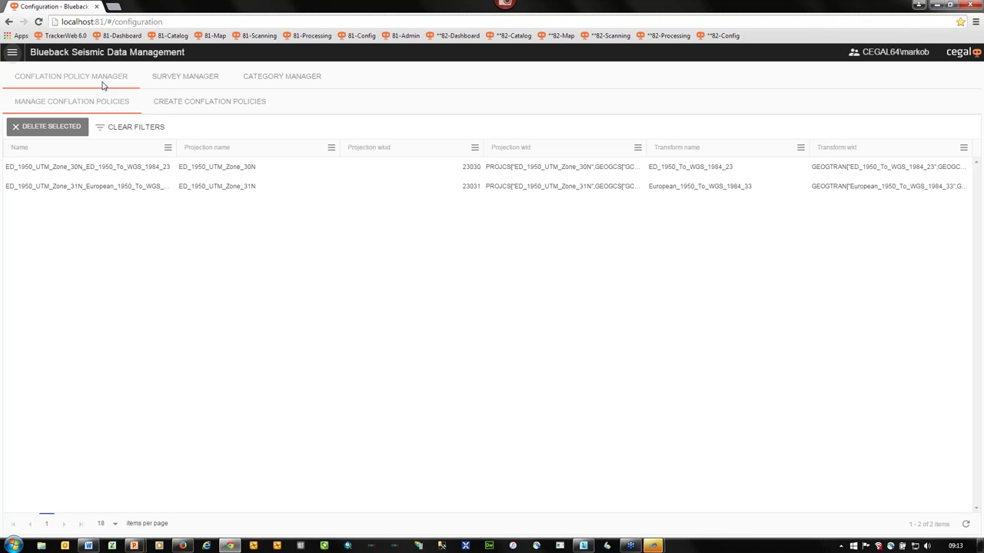
{"action": "left_click", "coordinate": [182, 103]}
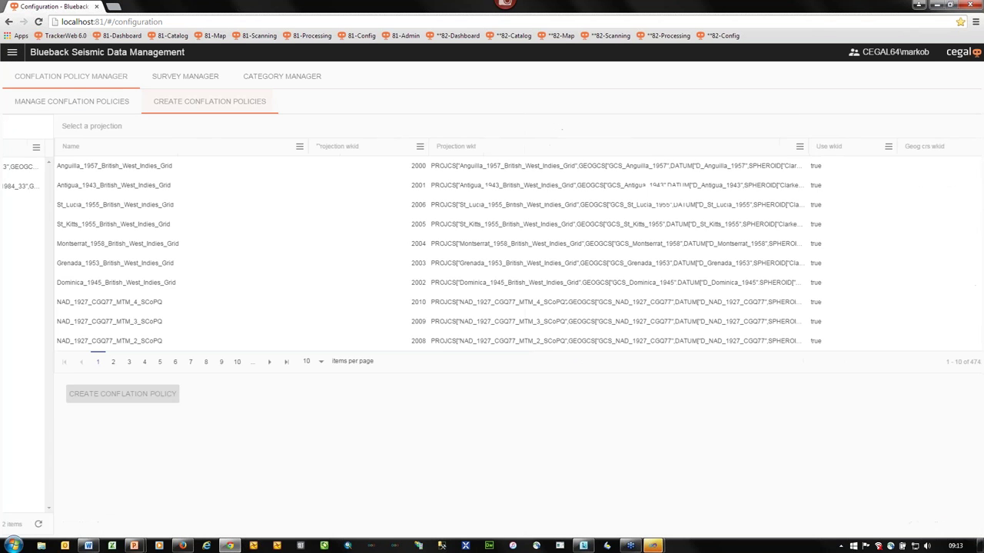
{"action": "left_click", "coordinate": [185, 79]}
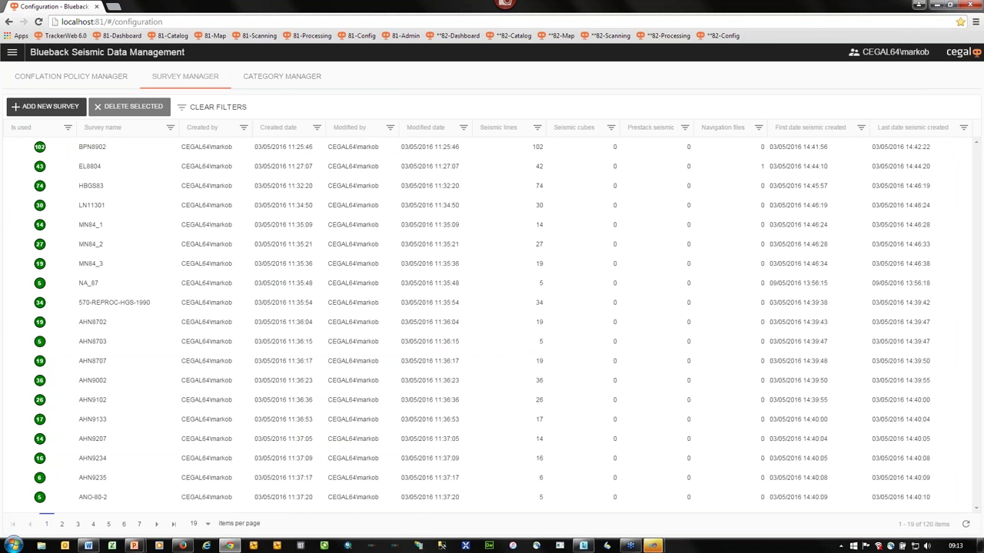
{"action": "left_click", "coordinate": [280, 79]}
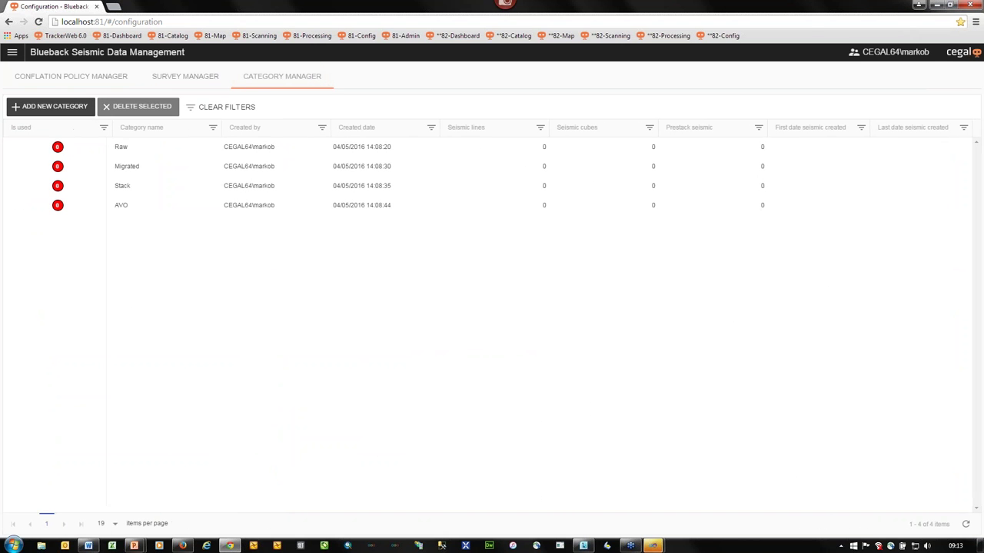
Step: Review the registered users and the map layer definitions in Administration
{"action": "left_click", "coordinate": [11, 52]}
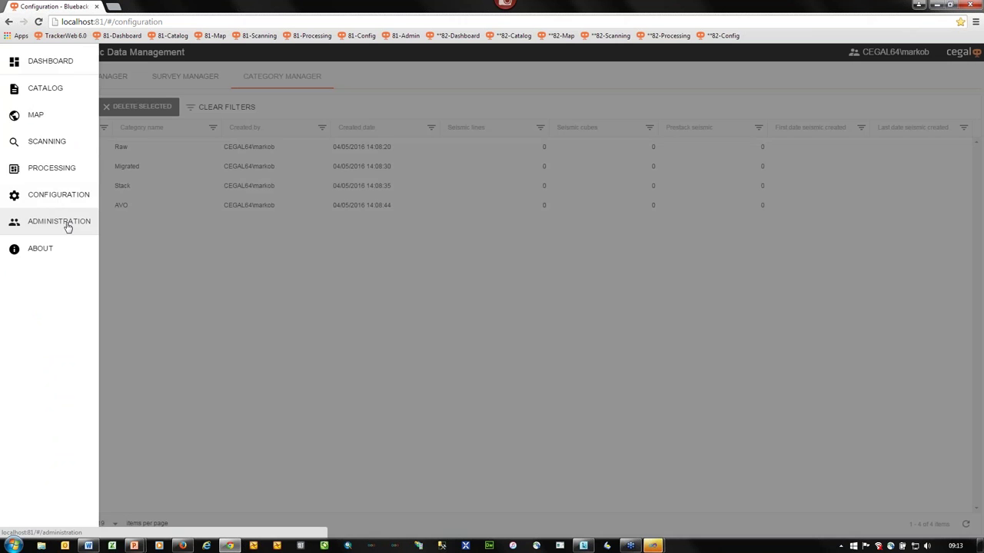
{"action": "left_click", "coordinate": [66, 223]}
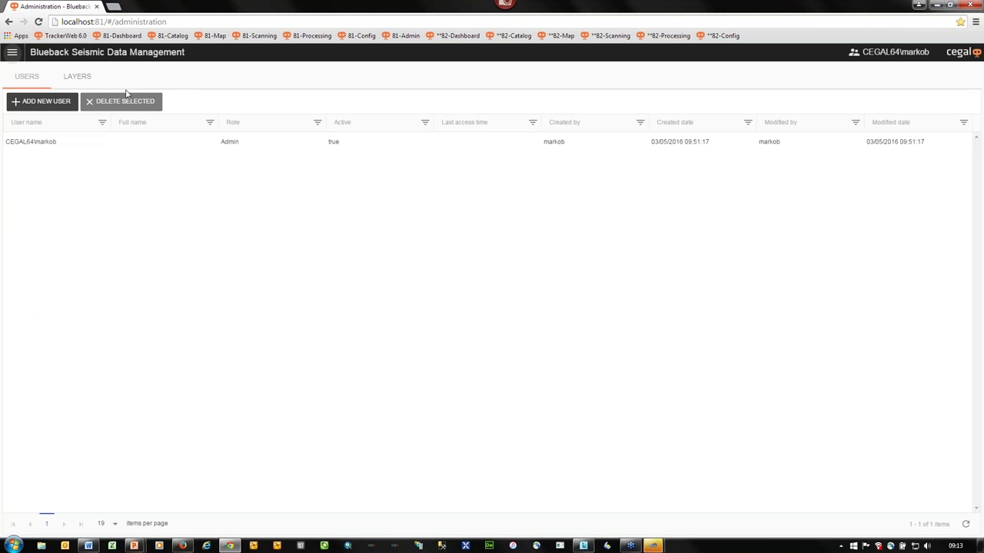
{"action": "left_click", "coordinate": [83, 78]}
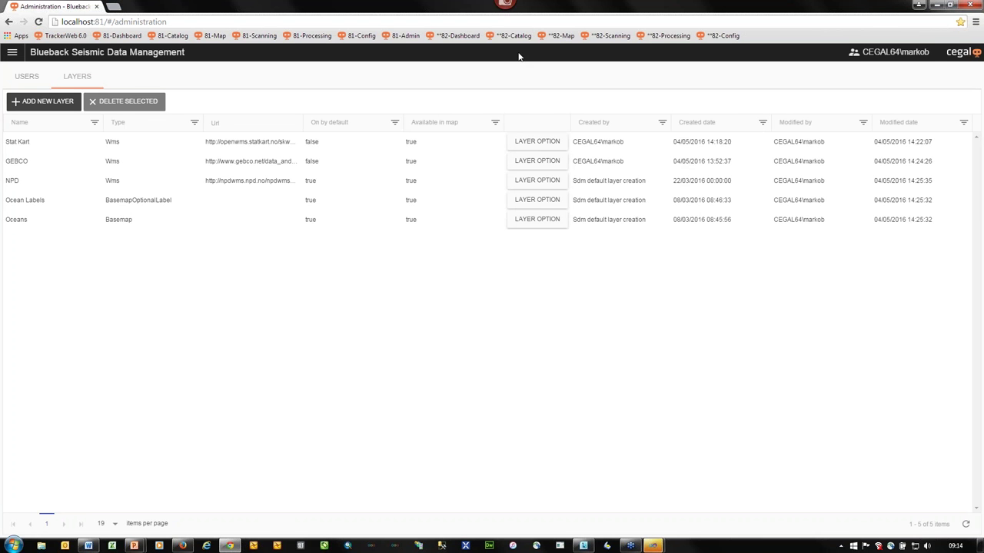
Step: Switch to the localhost:82 instance and start a recursive crawl (quick scan) of the folder D:\sdm_data\demo scan
{"action": "left_click", "coordinate": [458, 35]}
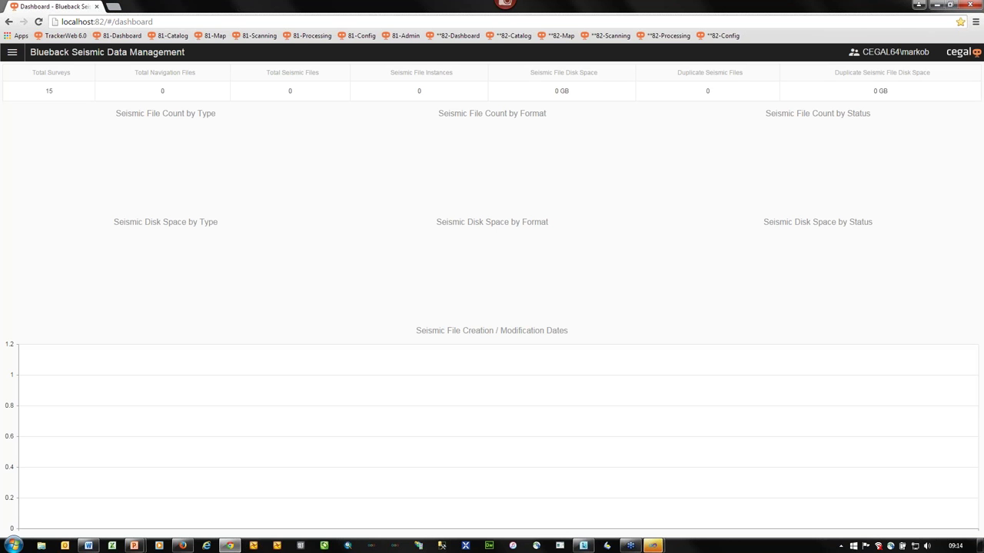
{"action": "left_click", "coordinate": [12, 53]}
{"action": "left_click", "coordinate": [48, 143]}
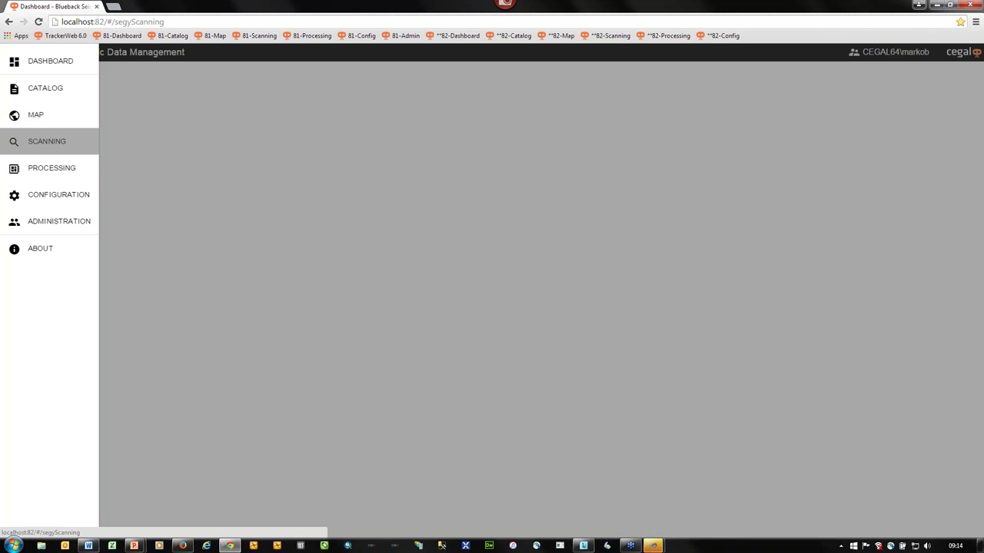
{"action": "left_click", "coordinate": [141, 195]}
{"action": "type", "text": "D:\\sdm_data\\demo scan"}
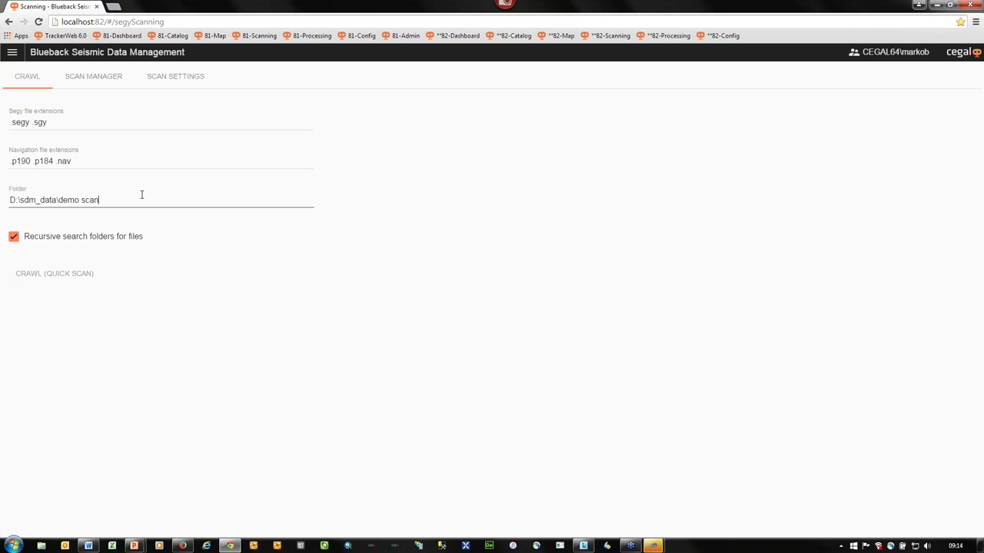
{"action": "left_click", "coordinate": [59, 275]}
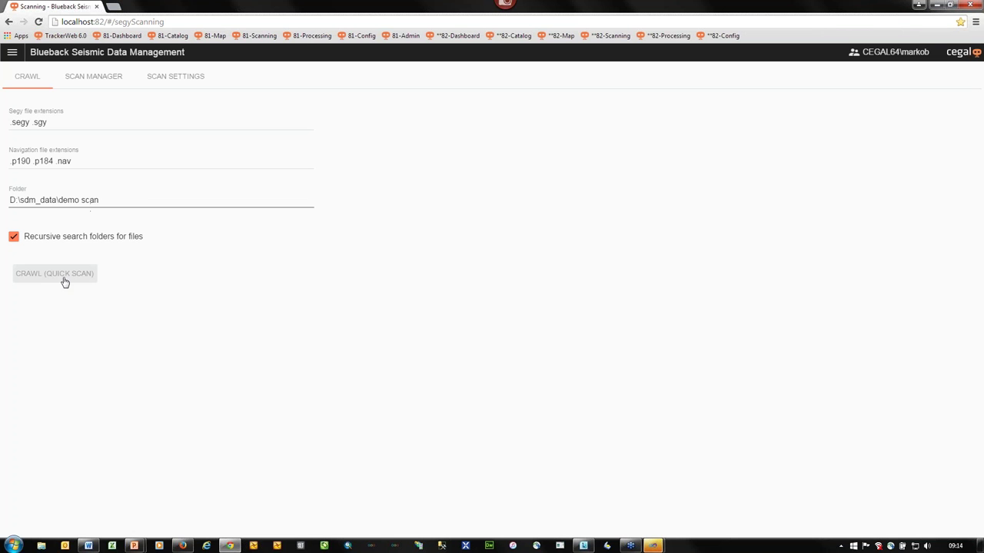
Step: Queue the quick scan of the demo scan folder and check the crawl job in the process list and the dashboard file statistics
{"action": "left_click", "coordinate": [64, 278]}
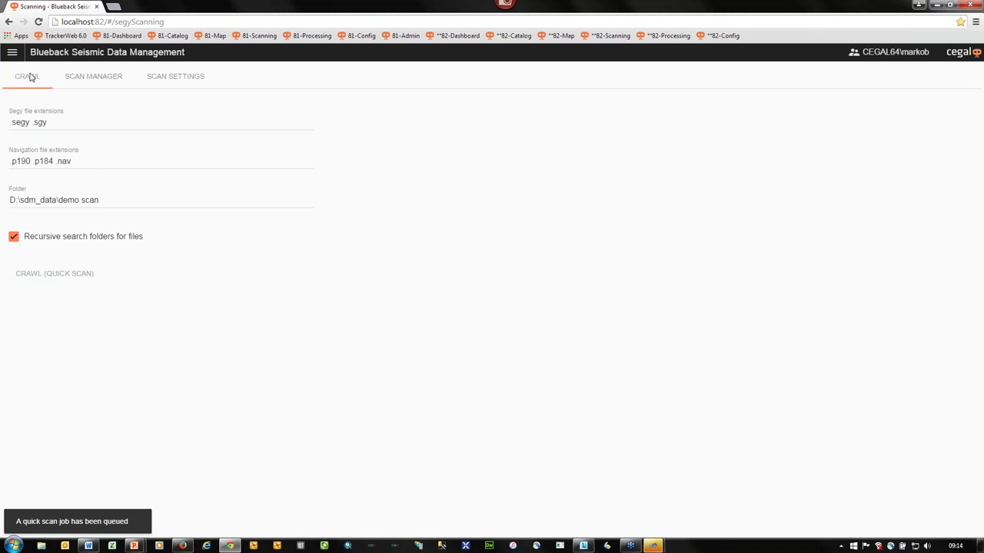
{"action": "left_click", "coordinate": [11, 53]}
{"action": "left_click", "coordinate": [55, 174]}
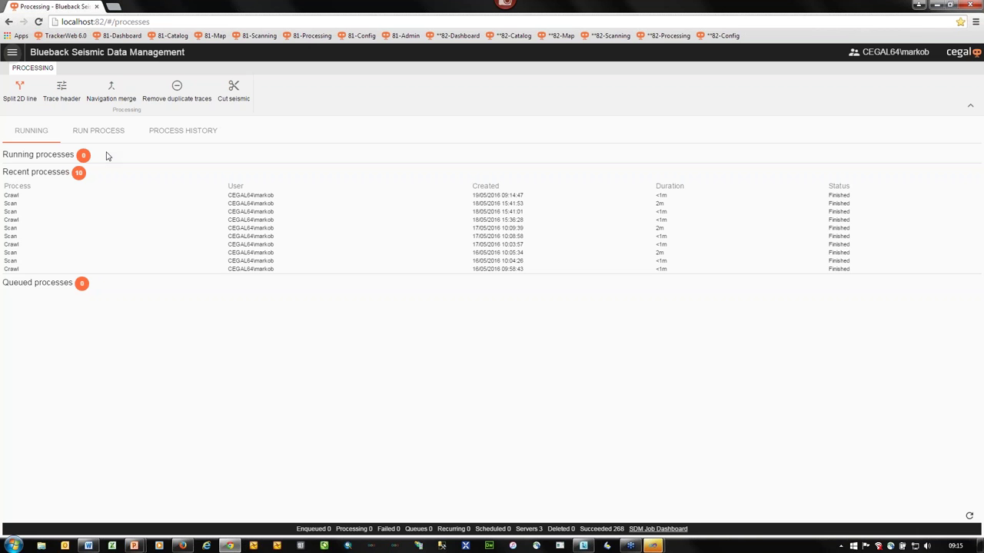
{"action": "left_click", "coordinate": [12, 53]}
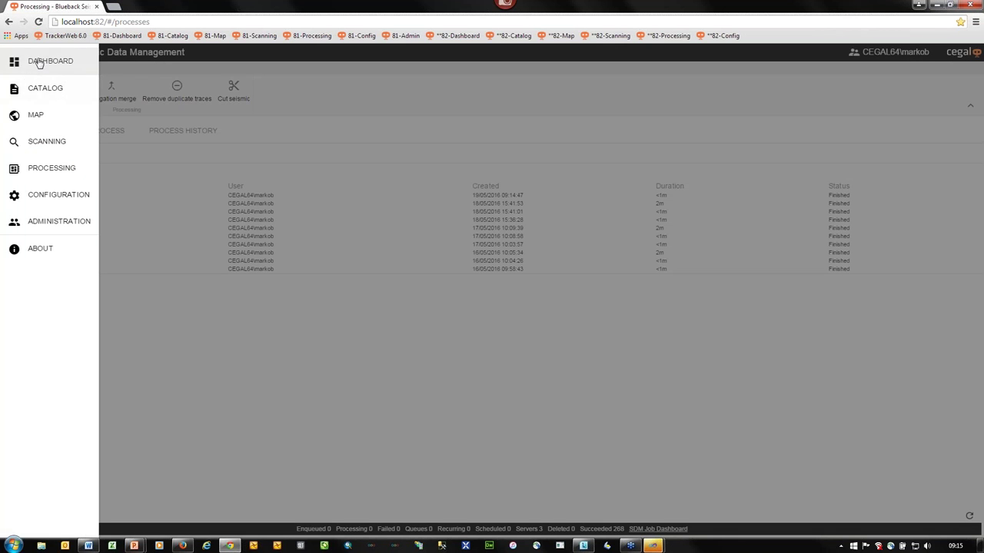
{"action": "left_click", "coordinate": [39, 62]}
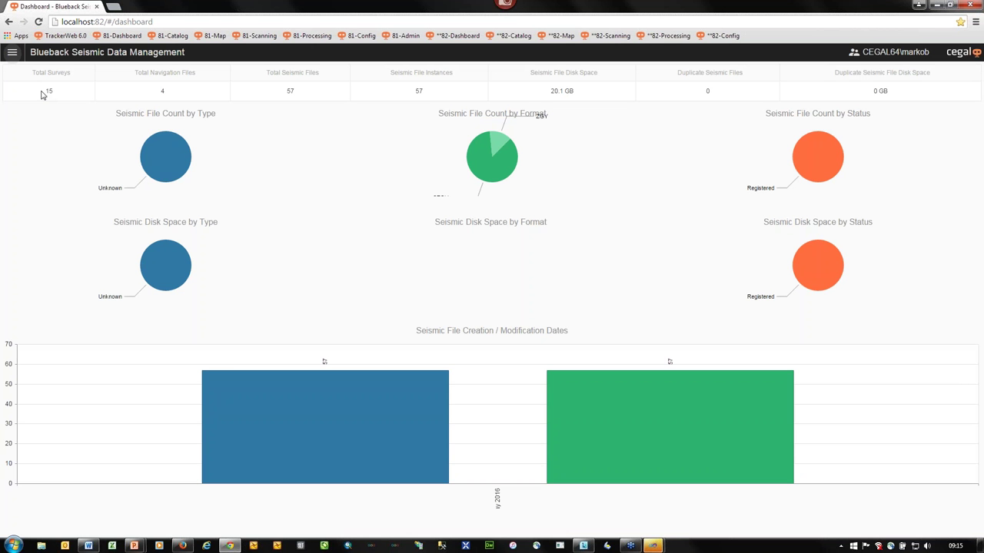
Step: Filter the Scan Manager by file status Registered and review the crawled seismic and navigation files in the folder tree
{"action": "left_click", "coordinate": [11, 52]}
{"action": "left_click", "coordinate": [57, 141]}
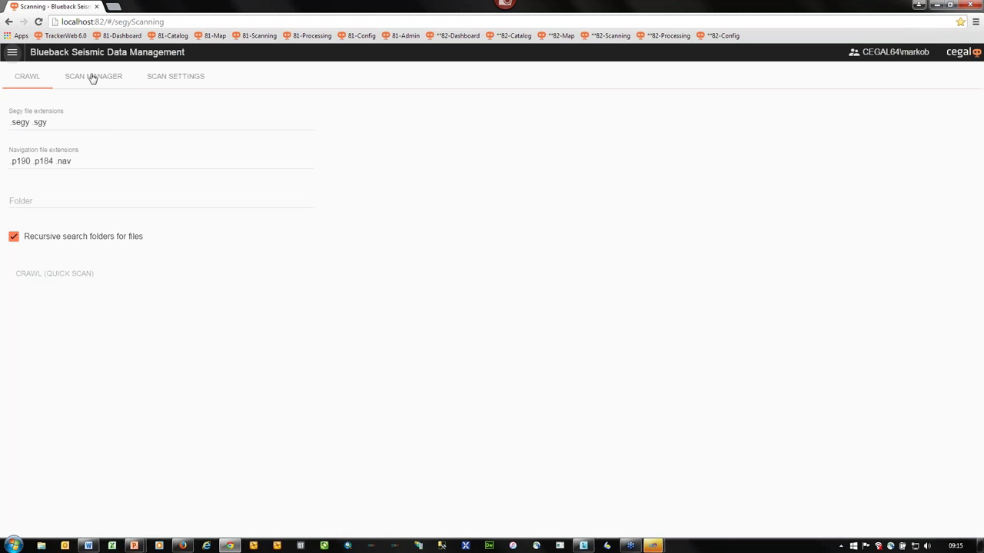
{"action": "left_click", "coordinate": [93, 77]}
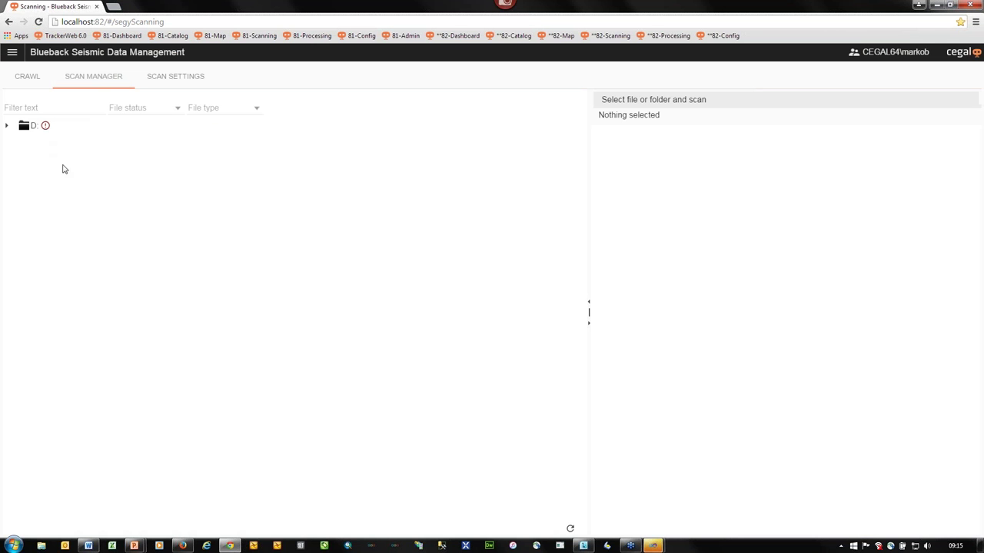
{"action": "left_click", "coordinate": [179, 112]}
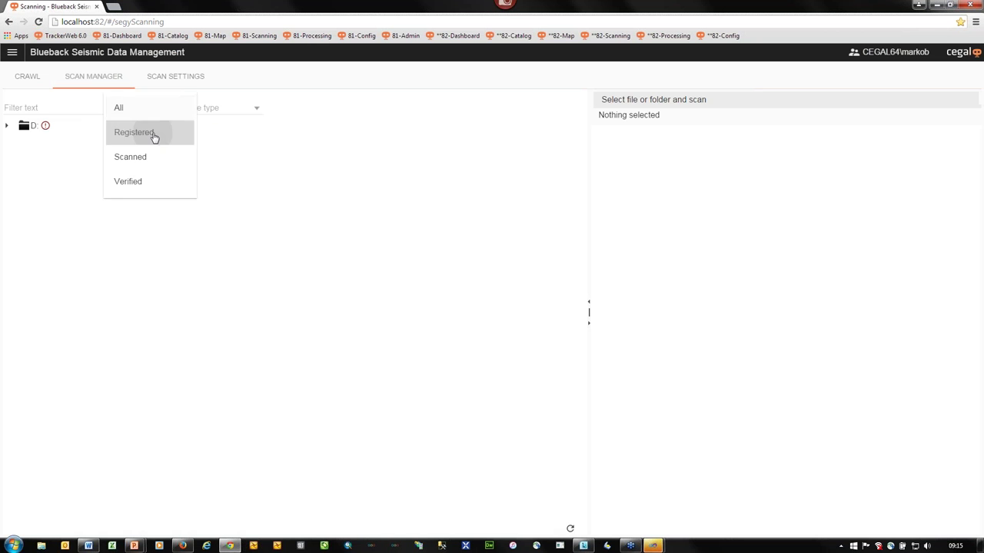
{"action": "left_click", "coordinate": [154, 135]}
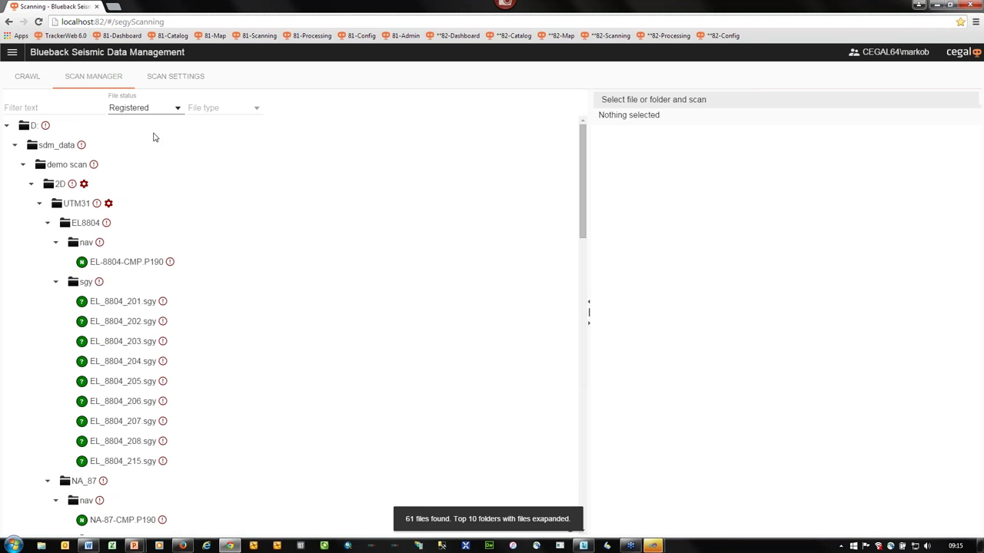
{"action": "left_click_drag", "start_coordinate": [582, 206], "coordinate": [581, 185]}
{"action": "mouse_move", "coordinate": [171, 263]}
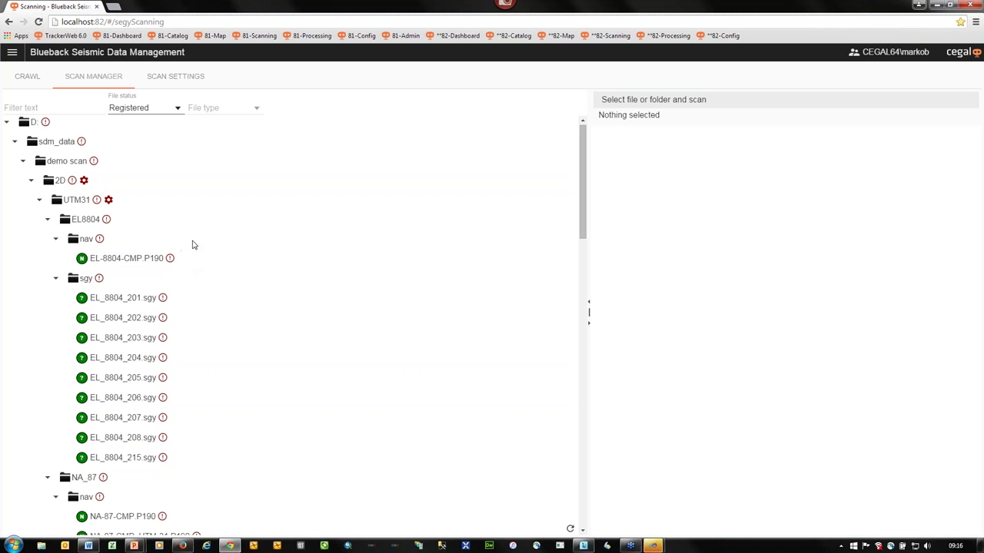
Step: Open the seismic file catalog, review its columns and sort the files by name in descending order
{"action": "left_click", "coordinate": [14, 54]}
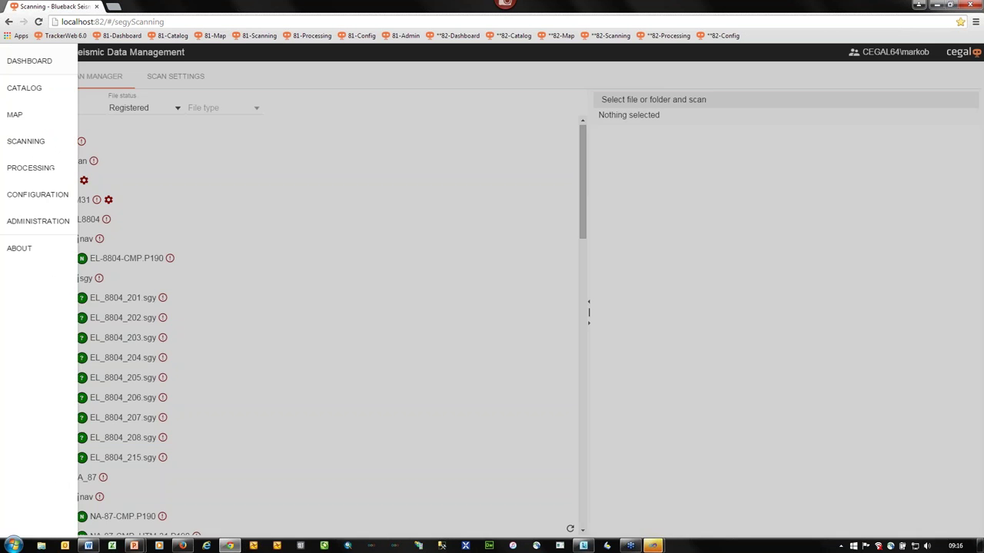
{"action": "left_click", "coordinate": [45, 89]}
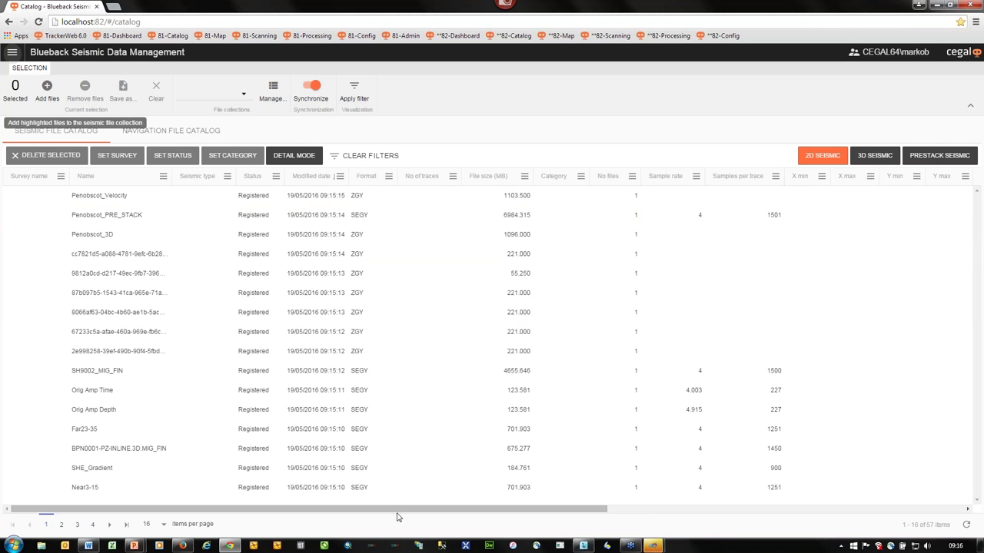
{"action": "left_click_drag", "start_coordinate": [397, 511], "coordinate": [302, 498]}
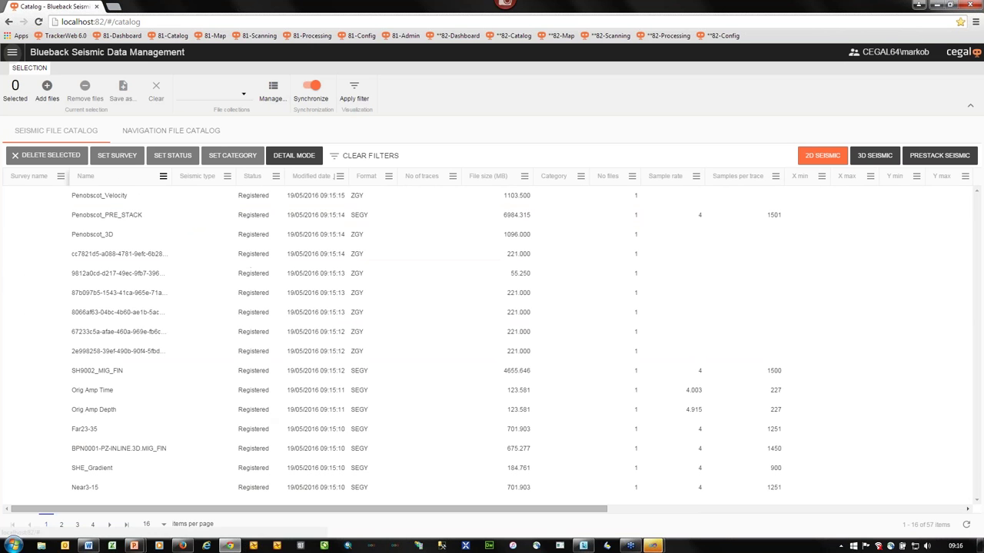
{"action": "left_click", "coordinate": [133, 176]}
{"action": "left_click", "coordinate": [132, 176]}
Step: Show the details of SHE_Gradient in a widened detail pane and examine its EBCIDIC header
{"action": "double_click", "coordinate": [131, 196]}
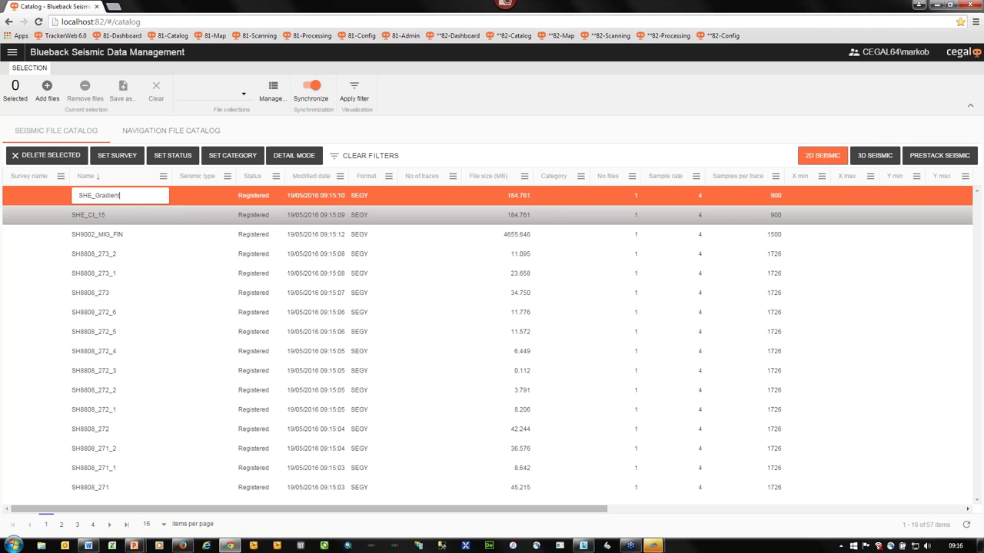
{"action": "left_click", "coordinate": [290, 159]}
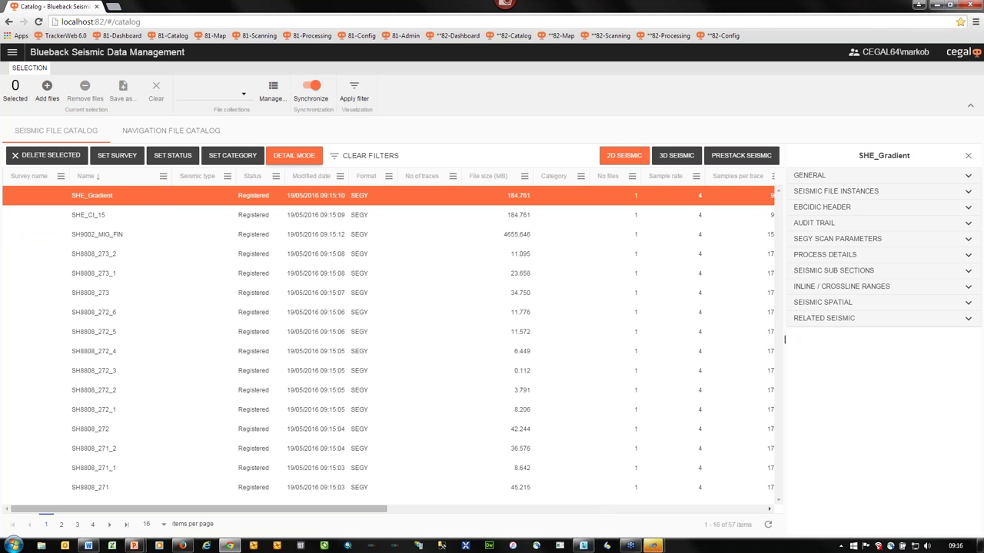
{"action": "left_click_drag", "start_coordinate": [784, 339], "coordinate": [650, 323]}
{"action": "left_click", "coordinate": [701, 209]}
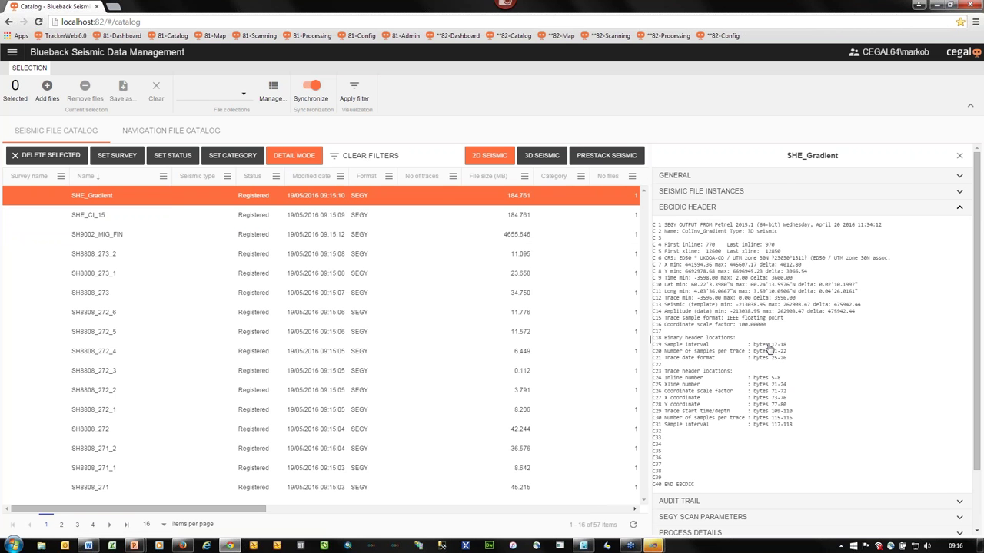
Step: Show the details of NA-87-CMP_UTM-31 in the navigation file catalog and read through its header
{"action": "left_click", "coordinate": [203, 133]}
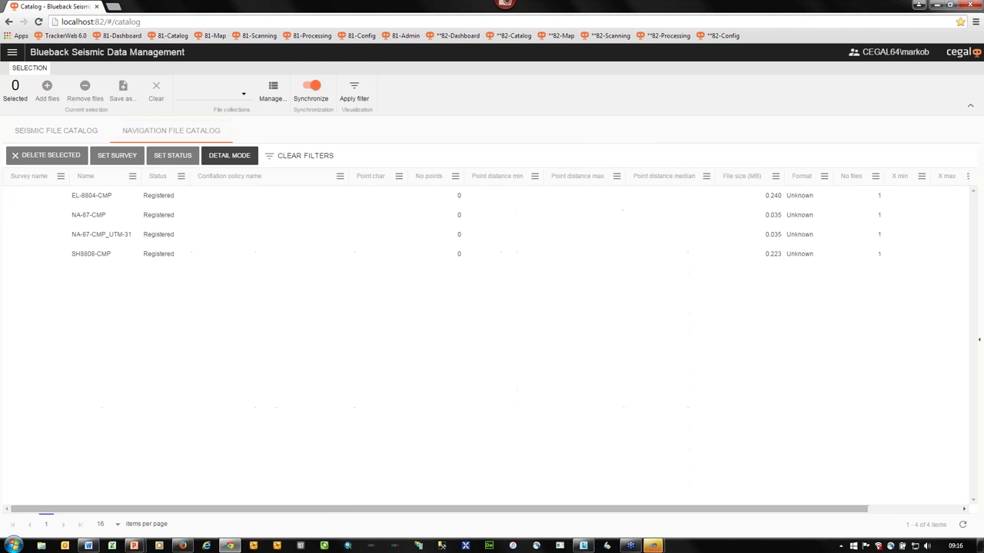
{"action": "left_click", "coordinate": [163, 234]}
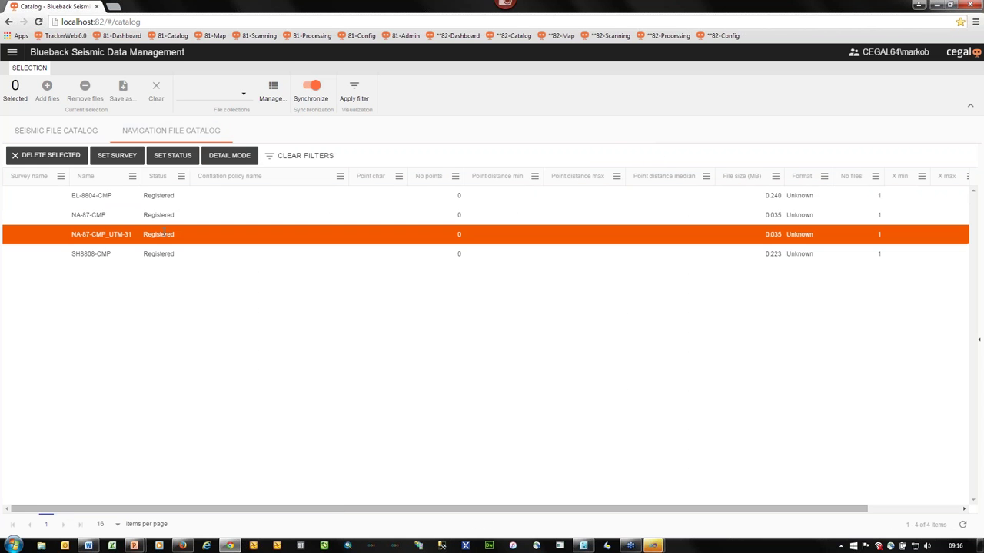
{"action": "left_click", "coordinate": [229, 155]}
{"action": "left_click_drag", "start_coordinate": [784, 281], "coordinate": [682, 254]}
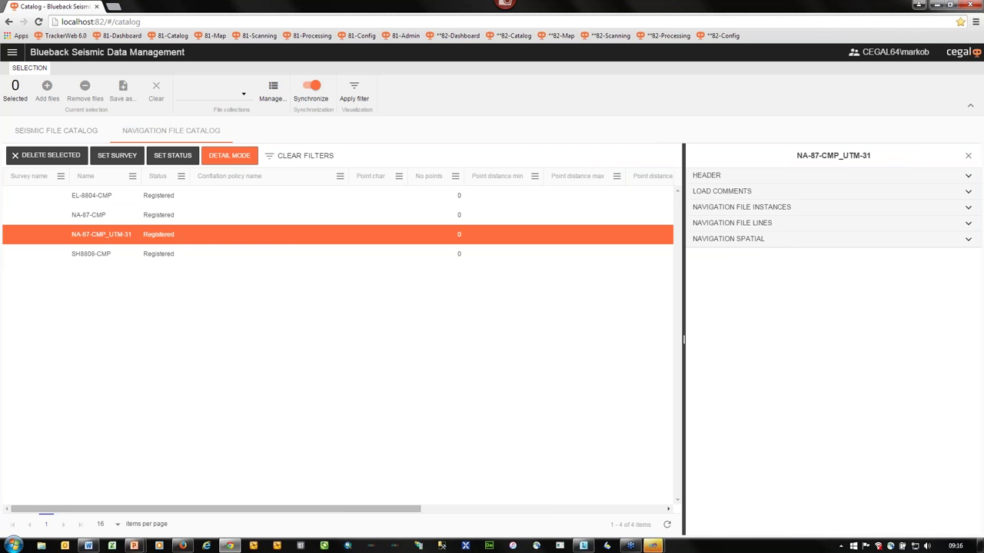
{"action": "left_click", "coordinate": [723, 177]}
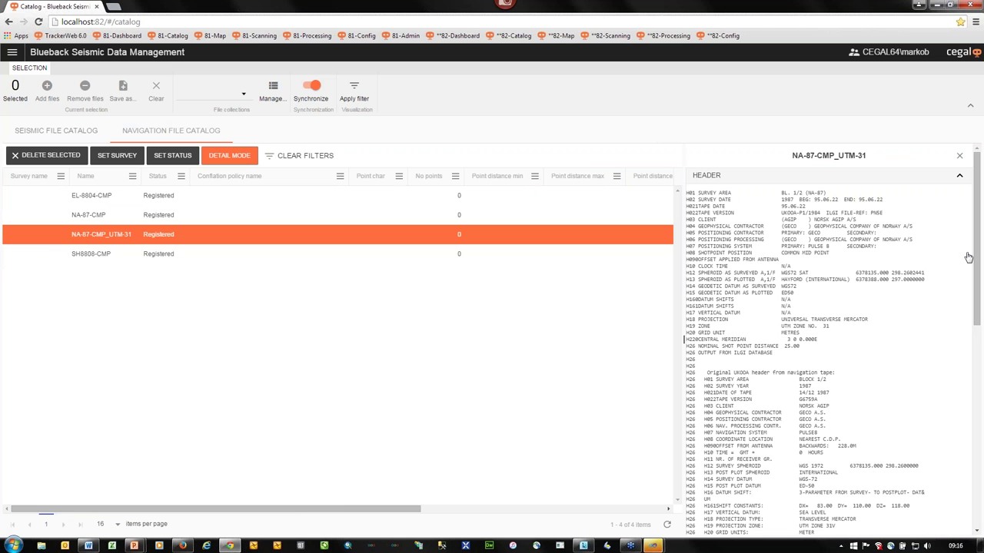
{"action": "left_click_drag", "start_coordinate": [974, 281], "coordinate": [977, 423]}
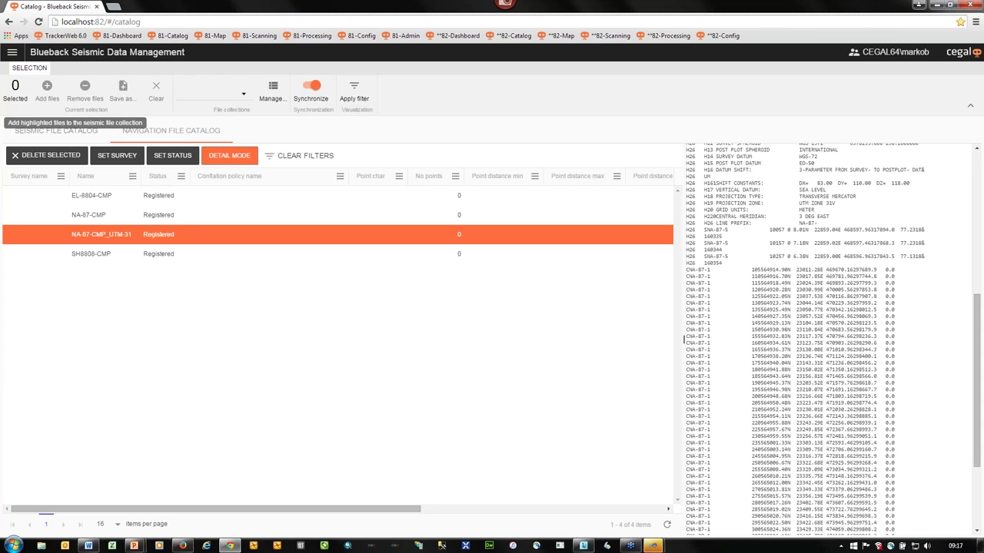
Step: Begin creating a conflation policy in Configuration and filter the projection list by name with "ED"
{"action": "left_click", "coordinate": [12, 54]}
{"action": "left_click", "coordinate": [60, 196]}
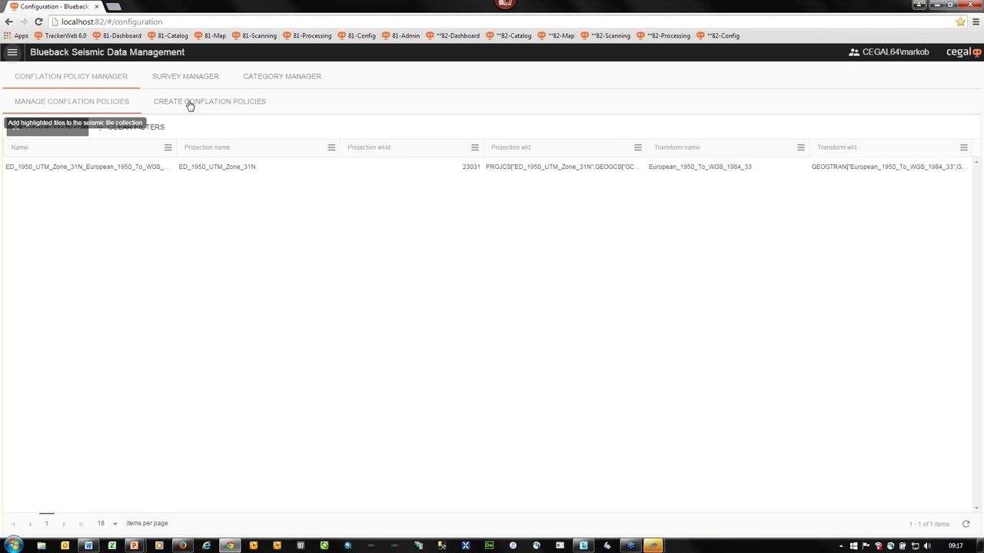
{"action": "left_click", "coordinate": [190, 106]}
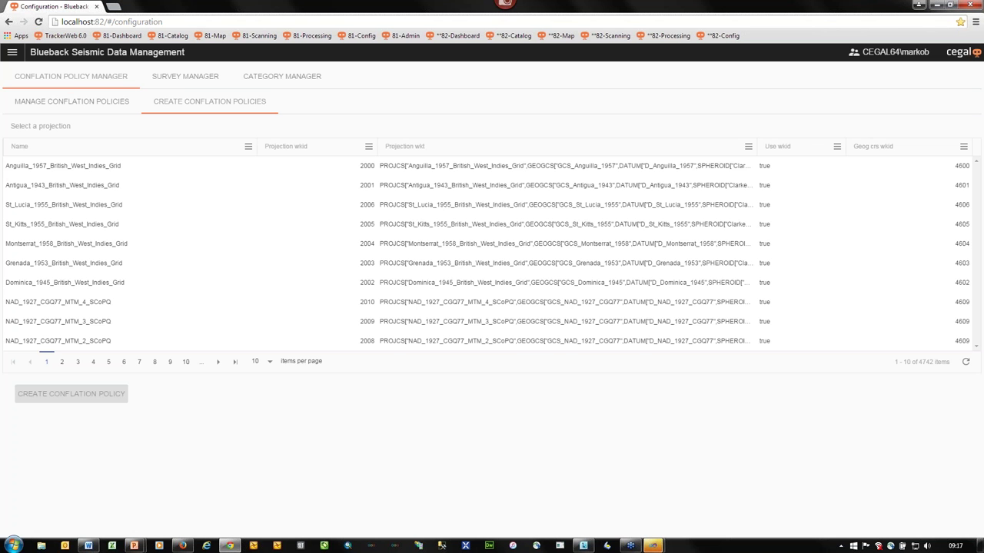
{"action": "left_click", "coordinate": [248, 146]}
{"action": "mouse_move", "coordinate": [277, 232]}
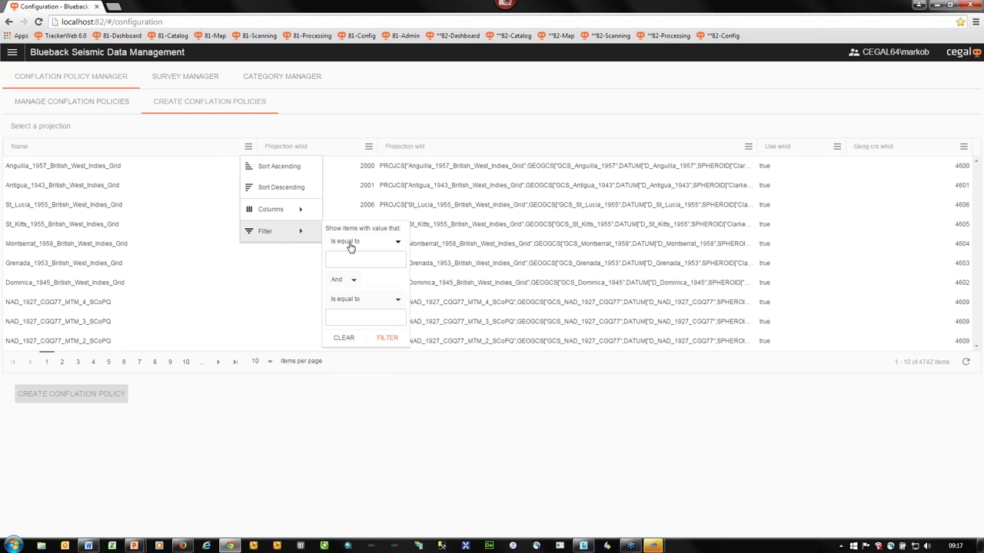
{"action": "left_click", "coordinate": [349, 244]}
{"action": "left_click", "coordinate": [346, 287]}
{"action": "type", "text": "ED"}
{"action": "left_click", "coordinate": [387, 338]}
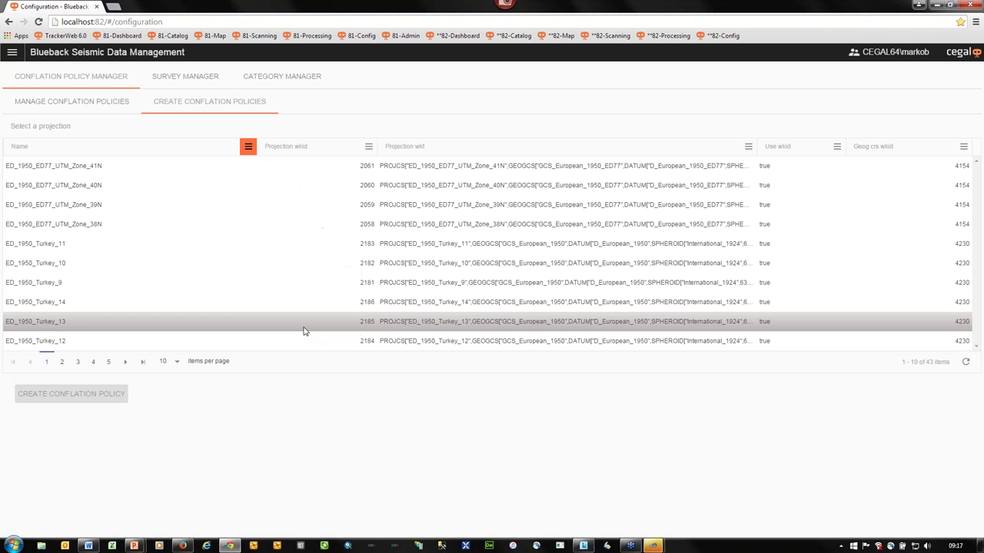
Step: Find and select the ED_1950_UTM_Zone_30N projection in the filtered list
{"action": "left_click", "coordinate": [77, 362]}
{"action": "left_click", "coordinate": [61, 363]}
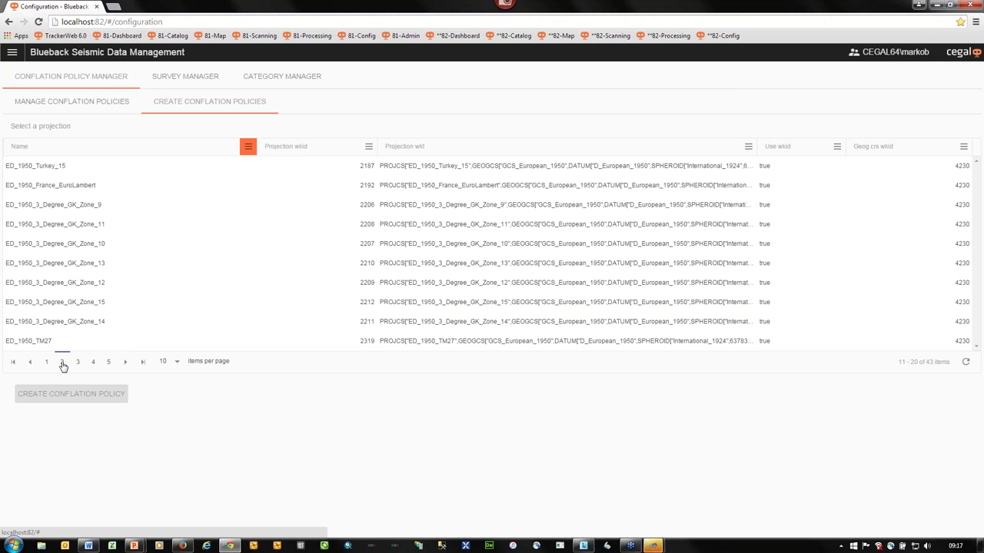
{"action": "left_click", "coordinate": [92, 362]}
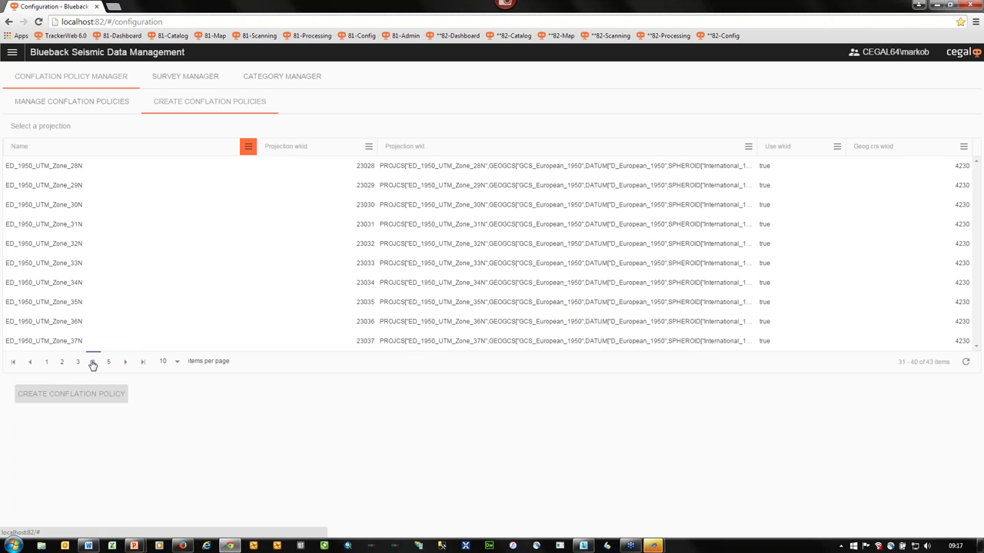
{"action": "left_click", "coordinate": [116, 208]}
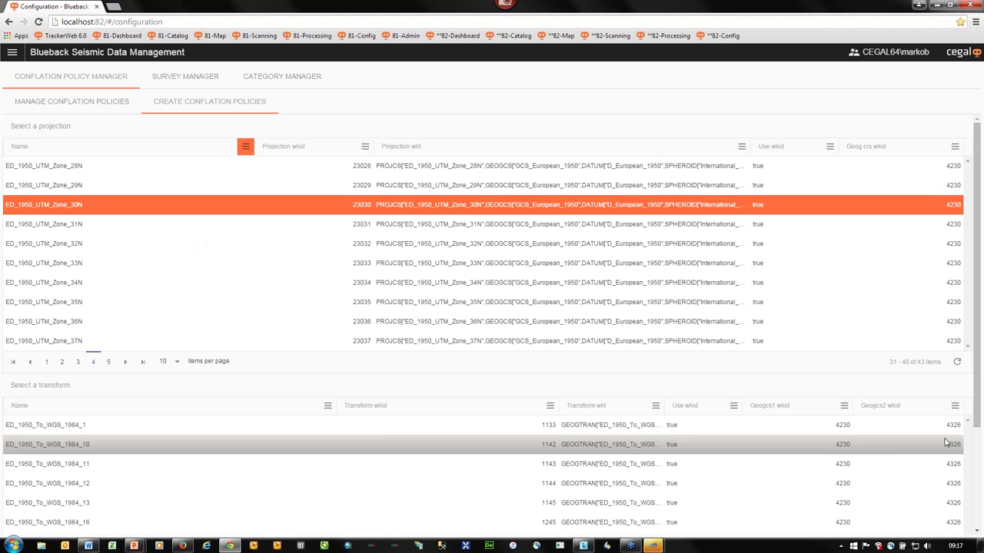
Step: Select the ED_1950_To_WGS_1984_23 transform and create the conflation policy
{"action": "scroll", "coordinate": [235, 469], "scroll_direction": "down", "scroll_amount": 2}
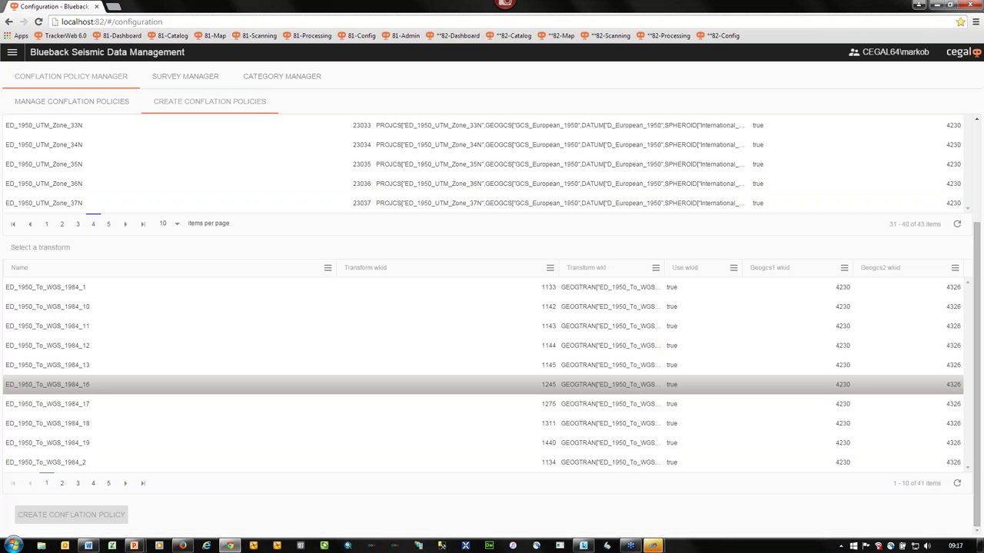
{"action": "left_click", "coordinate": [62, 484]}
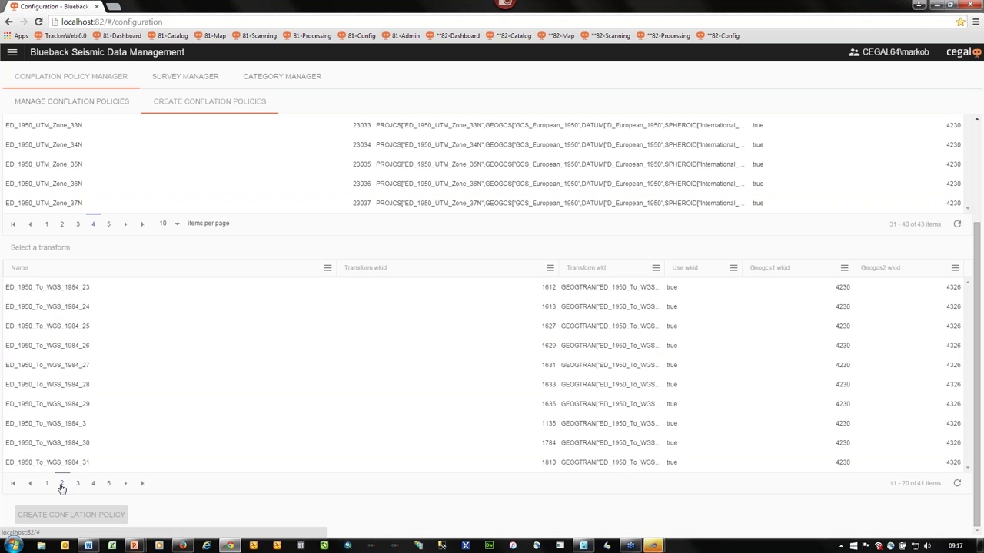
{"action": "left_click", "coordinate": [121, 295]}
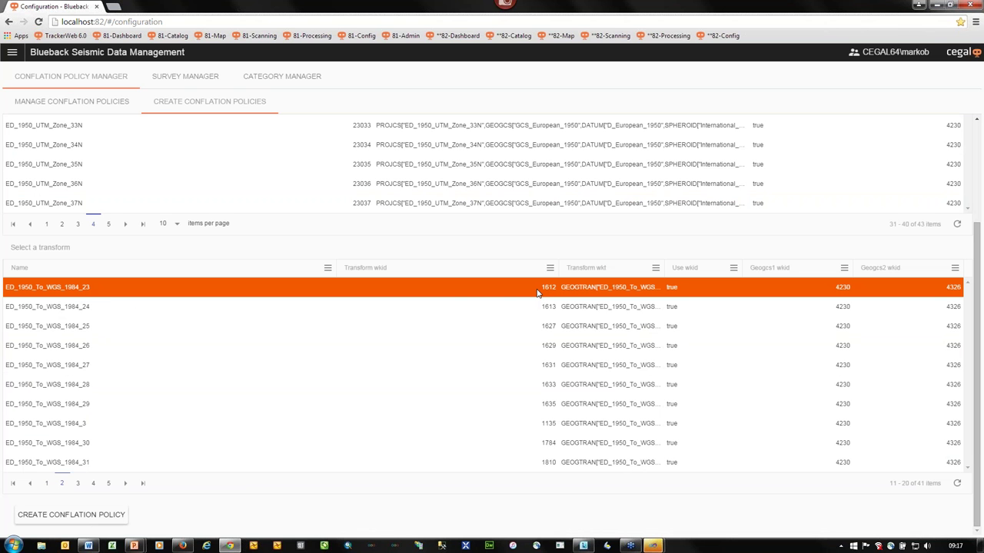
{"action": "left_click", "coordinate": [85, 515]}
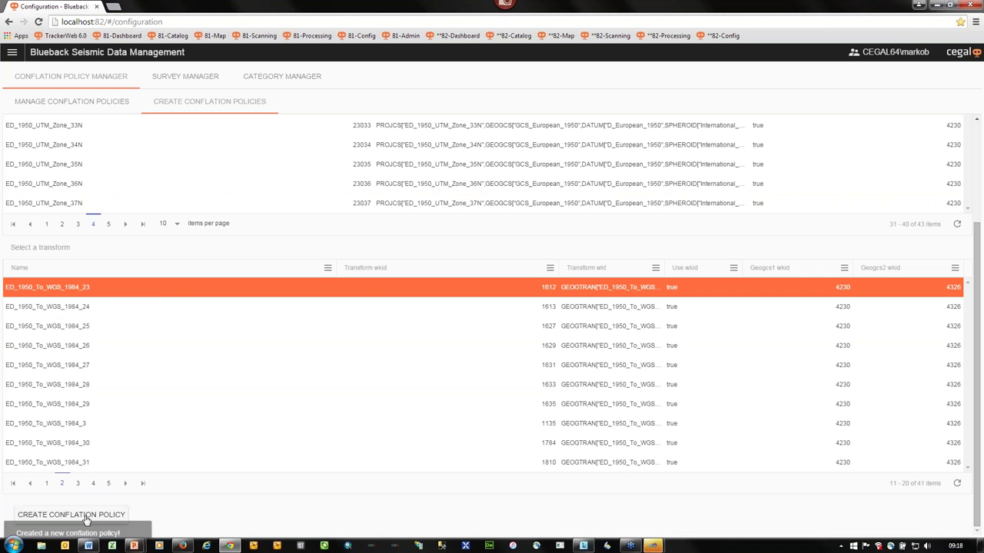
Step: Go to the Scan Manager and expand D:\sdm_data\demo scan\3D\UTM30 down to the files in the SHE folder
{"action": "left_click", "coordinate": [12, 51]}
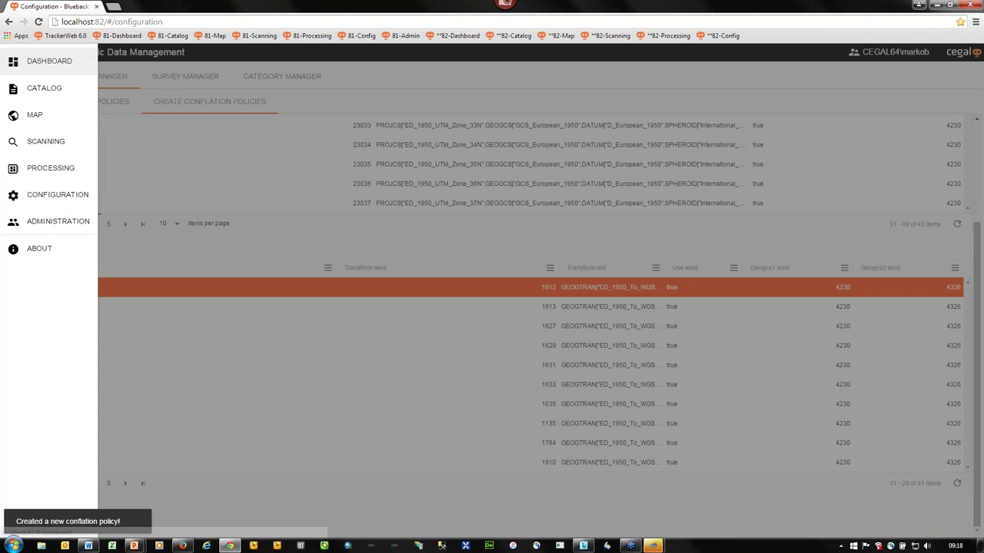
{"action": "left_click", "coordinate": [54, 142]}
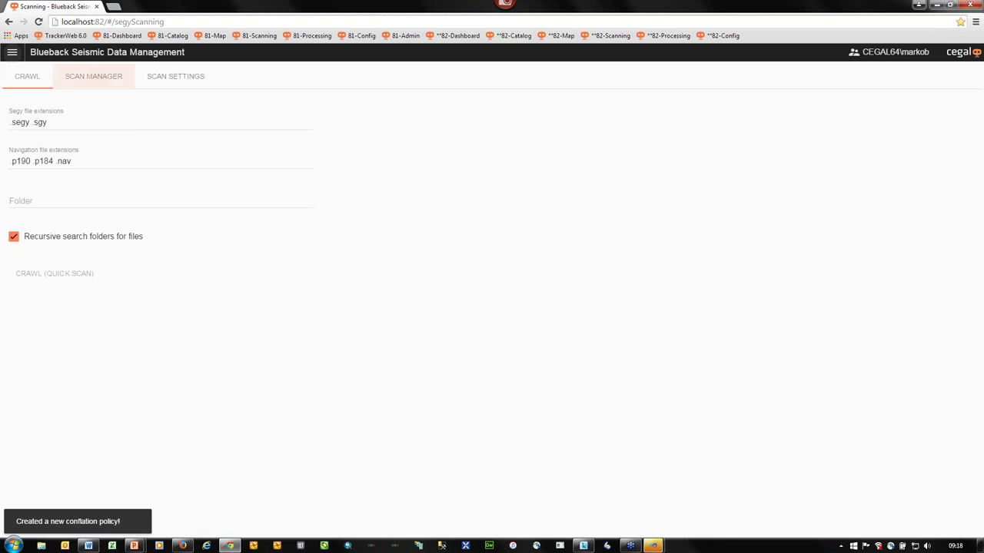
{"action": "left_click", "coordinate": [94, 81]}
{"action": "left_click", "coordinate": [7, 126]}
{"action": "left_click", "coordinate": [15, 145]}
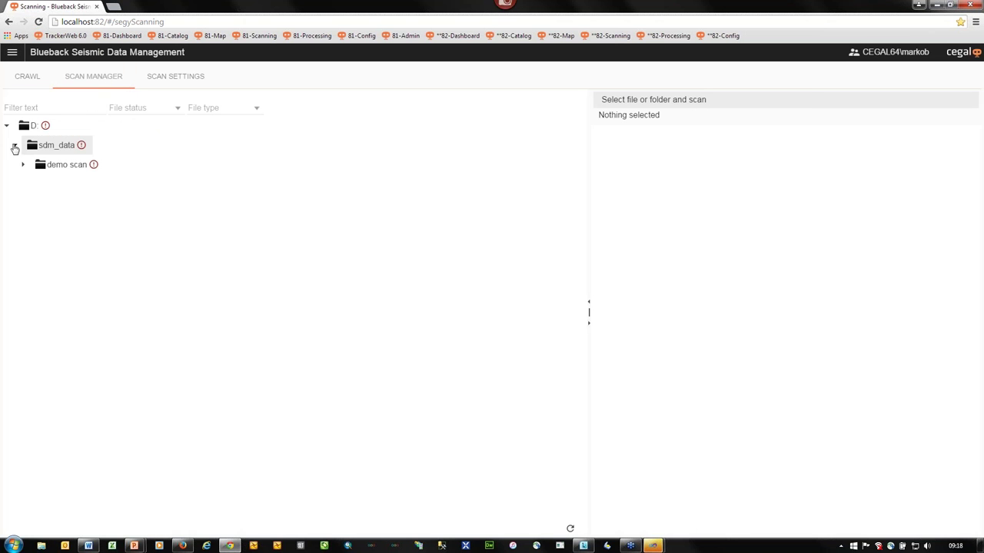
{"action": "left_click", "coordinate": [23, 166]}
{"action": "left_click", "coordinate": [31, 203]}
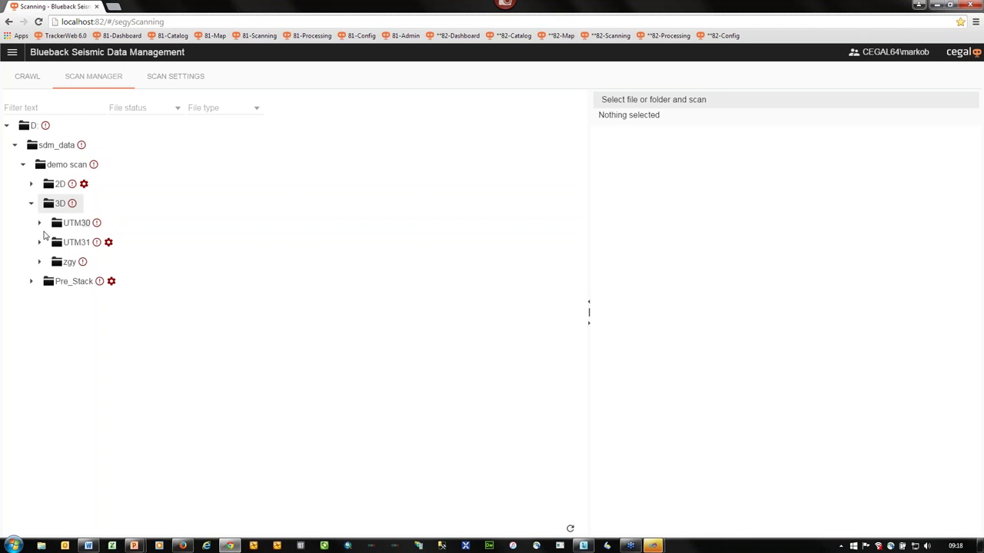
{"action": "left_click", "coordinate": [39, 223]}
{"action": "left_click", "coordinate": [48, 242]}
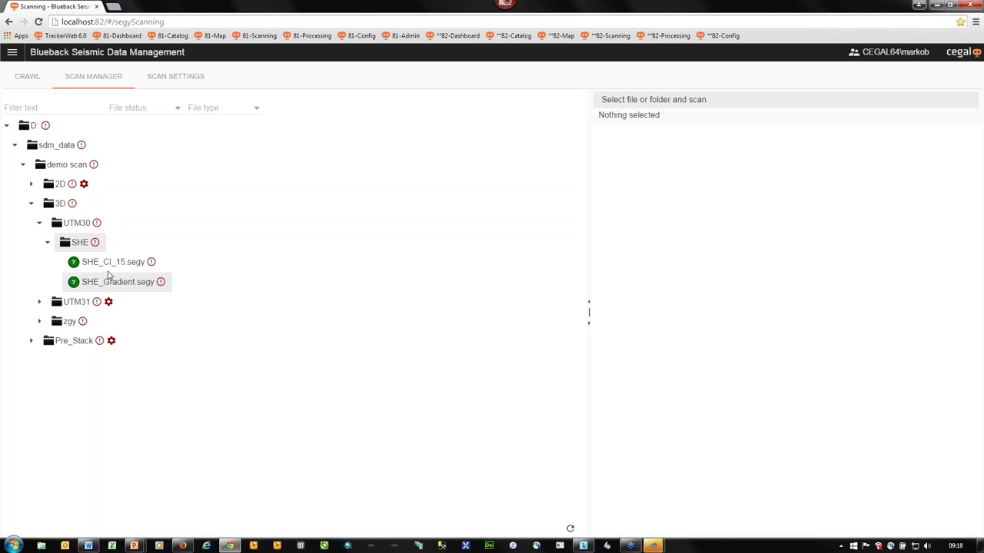
Step: Create scan settings for the UTM30 folder and assign the ED_1950_UTM_Zone_30N_ED_1950_To_WGS_1984_23 conflation policy
{"action": "left_click", "coordinate": [82, 227]}
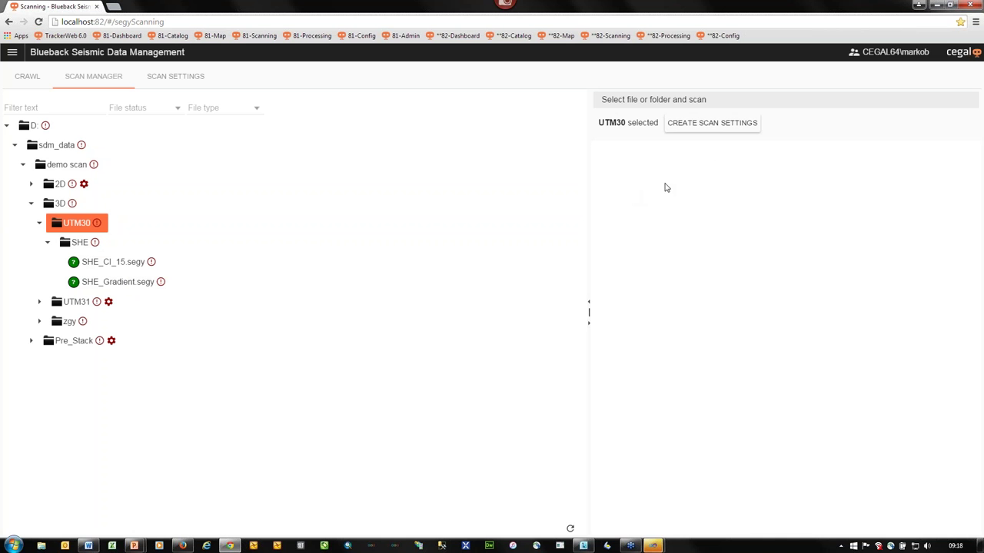
{"action": "left_click", "coordinate": [708, 129]}
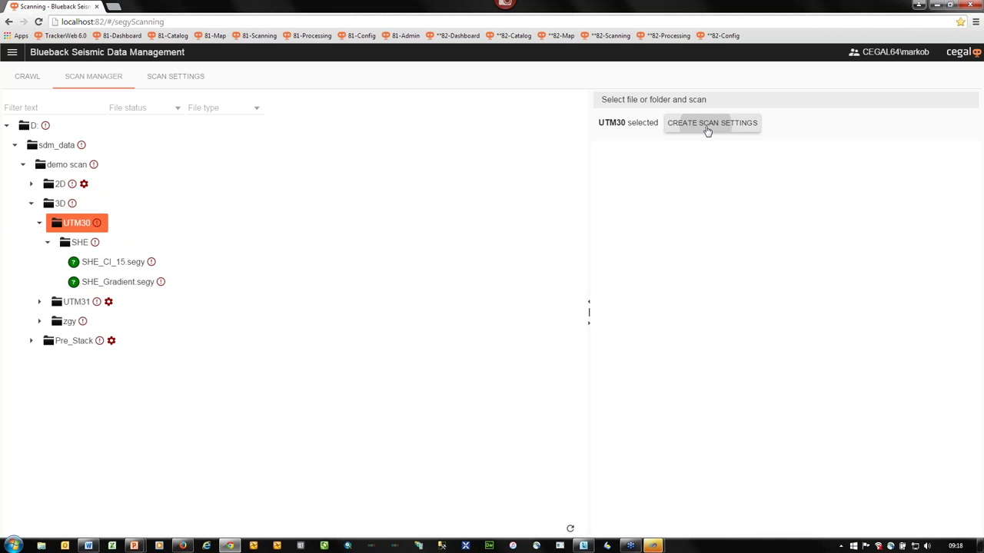
{"action": "left_click", "coordinate": [933, 200]}
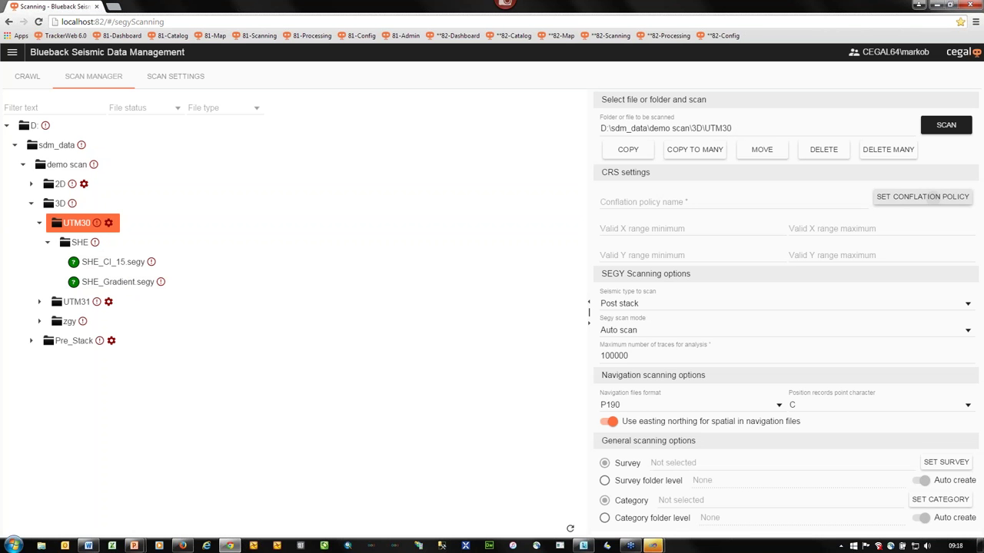
{"action": "left_click", "coordinate": [206, 283]}
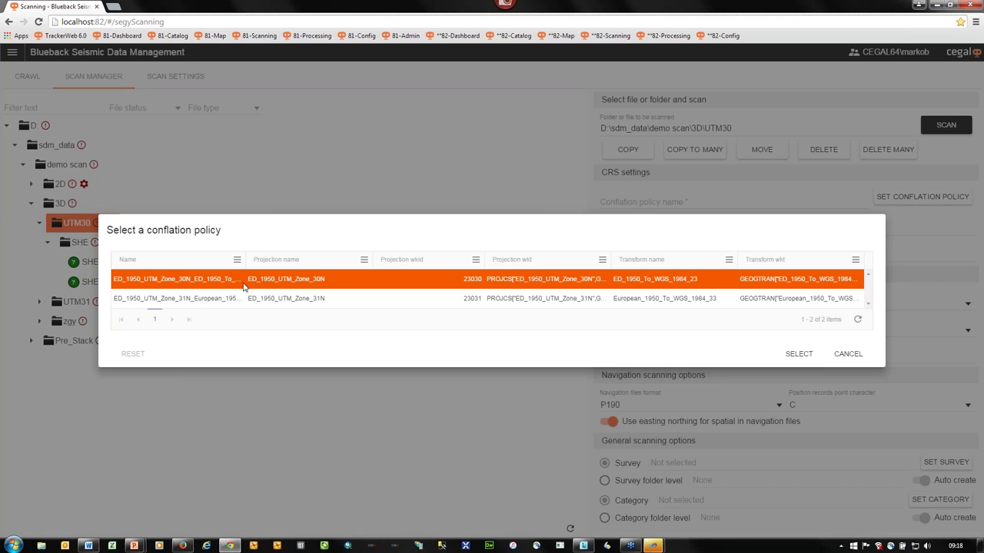
{"action": "left_click", "coordinate": [799, 355]}
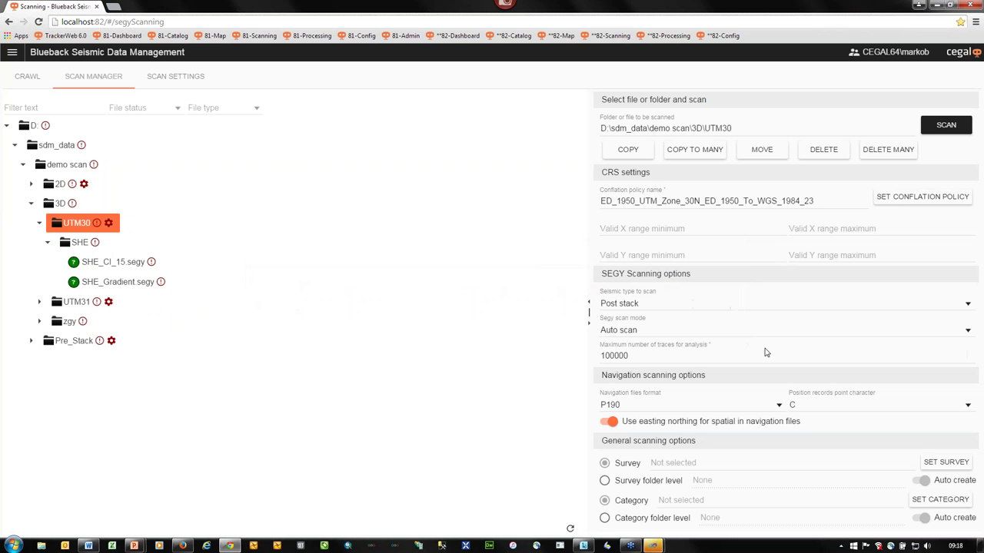
Step: Set UTM30's seismic type to Only 3D, keep Auto scan as the SEGY scan mode and run the scan
{"action": "left_click", "coordinate": [656, 306]}
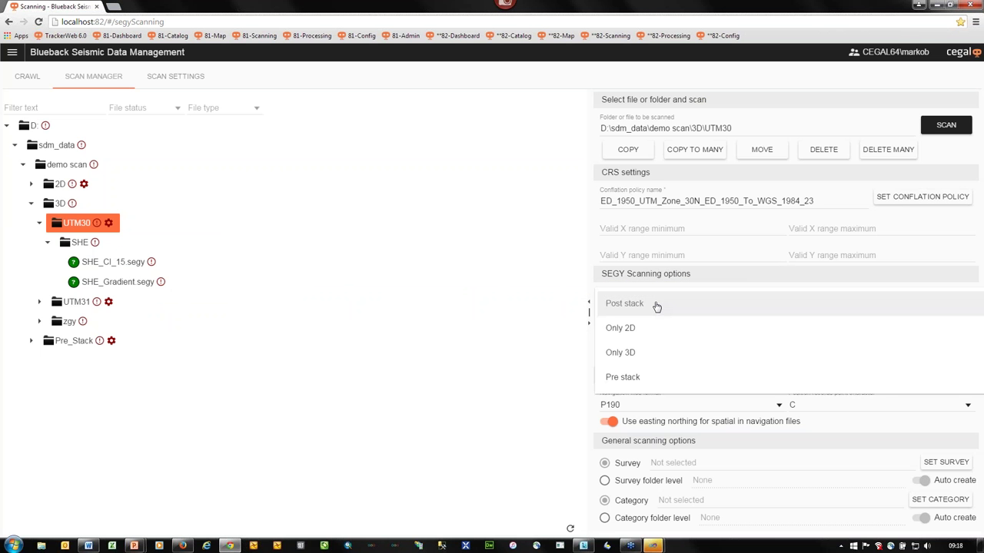
{"action": "left_click", "coordinate": [638, 352]}
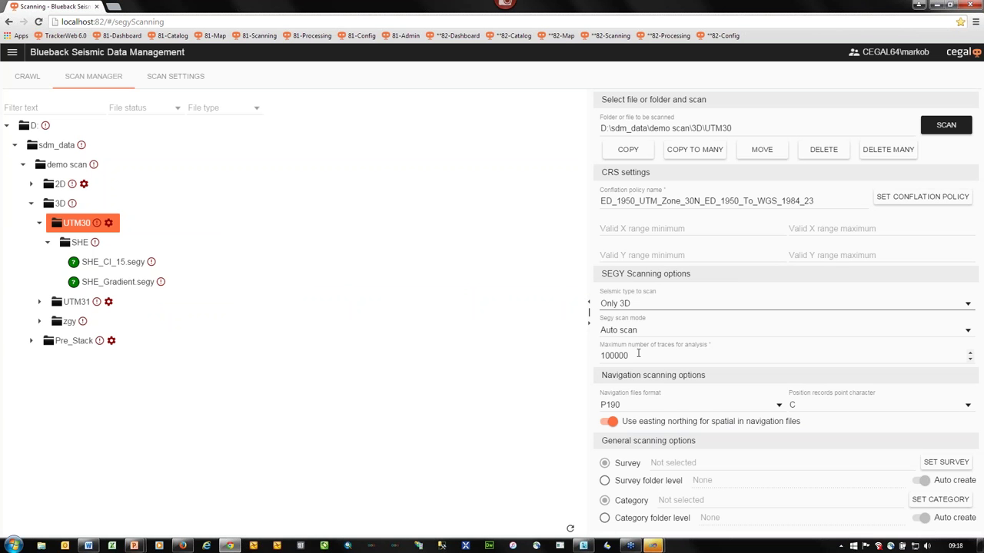
{"action": "left_click", "coordinate": [652, 332]}
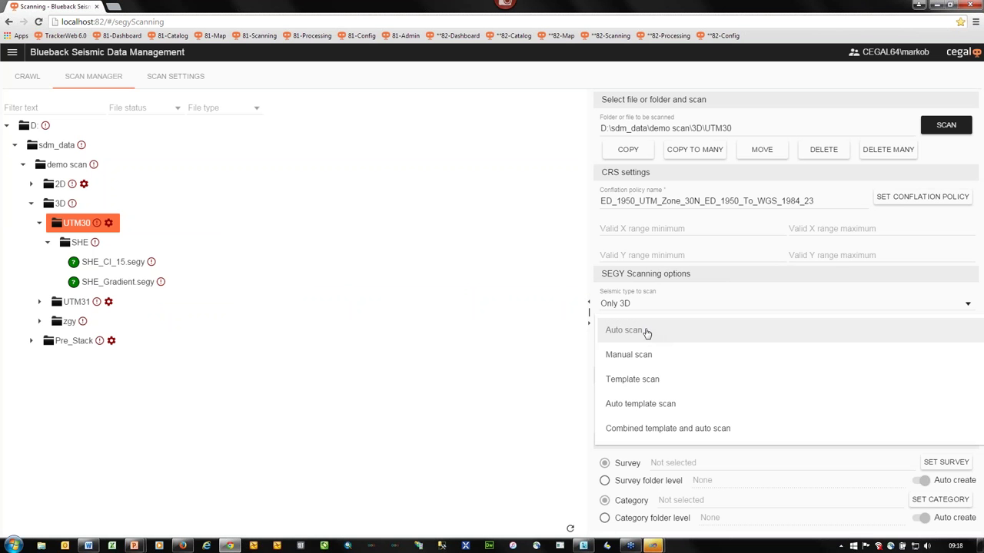
{"action": "left_click", "coordinate": [626, 336]}
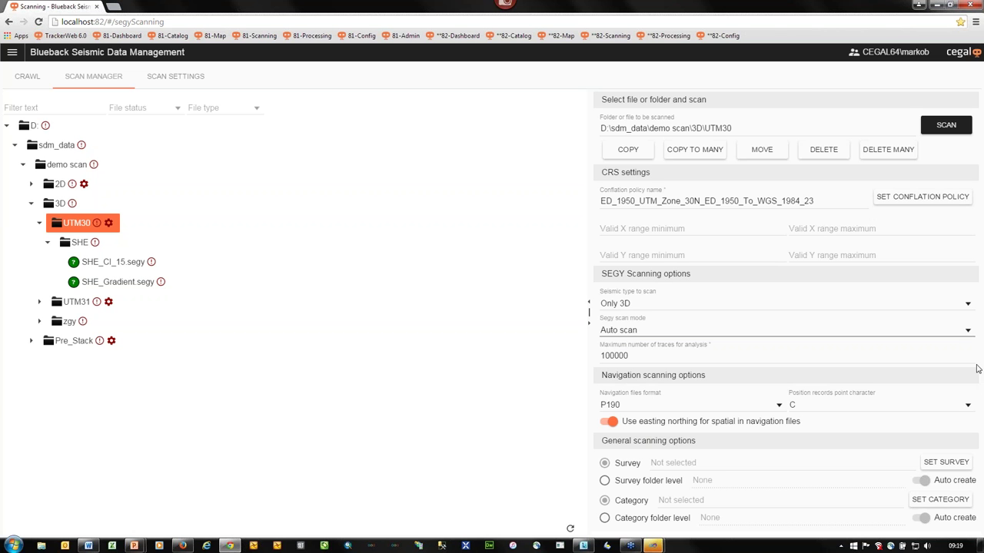
{"action": "left_click", "coordinate": [943, 126]}
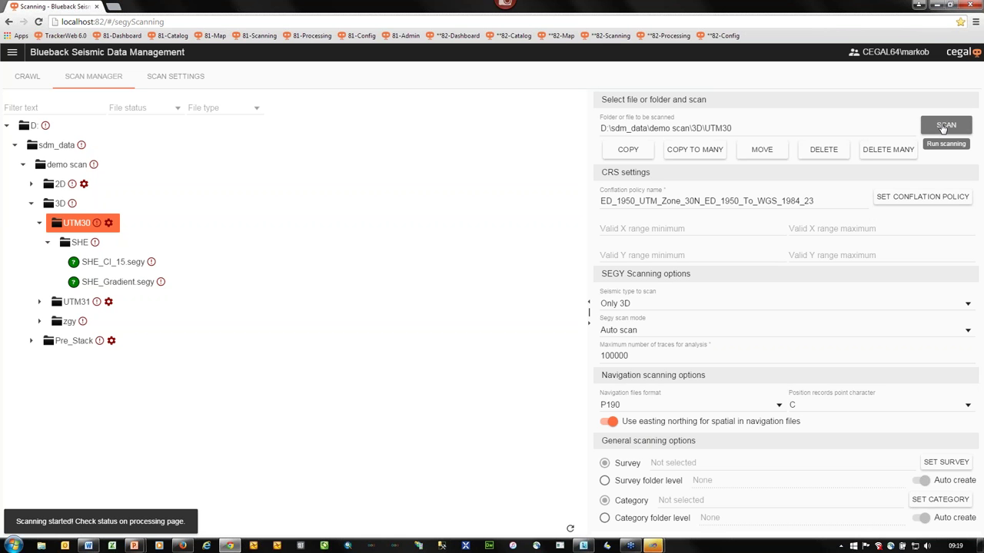
Step: Open the Pre_Stack folder's scan settings, expand its UTM31 subfolder and keep Pre stack as the seismic type
{"action": "left_click", "coordinate": [77, 345]}
{"action": "left_click", "coordinate": [30, 340]}
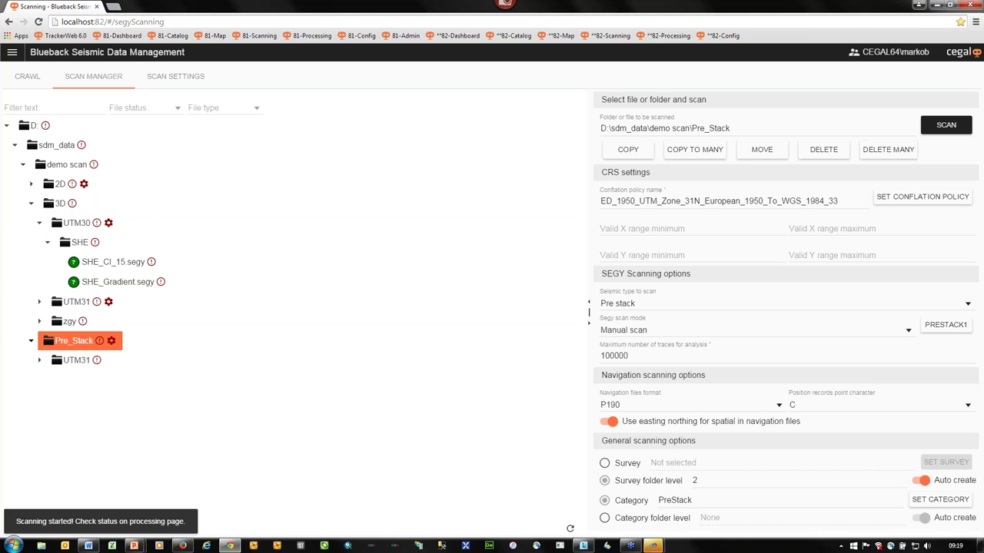
{"action": "left_click", "coordinate": [40, 361]}
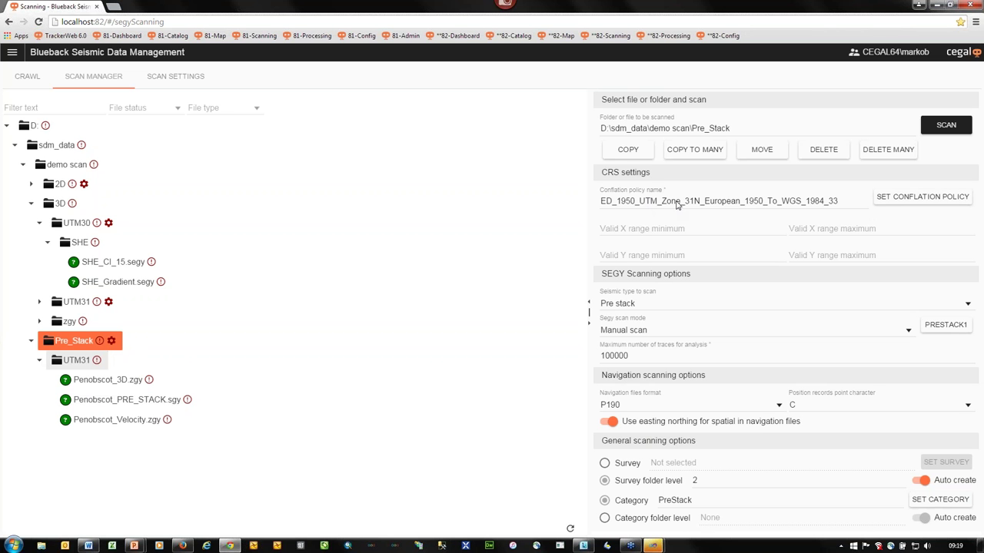
{"action": "left_click", "coordinate": [648, 306]}
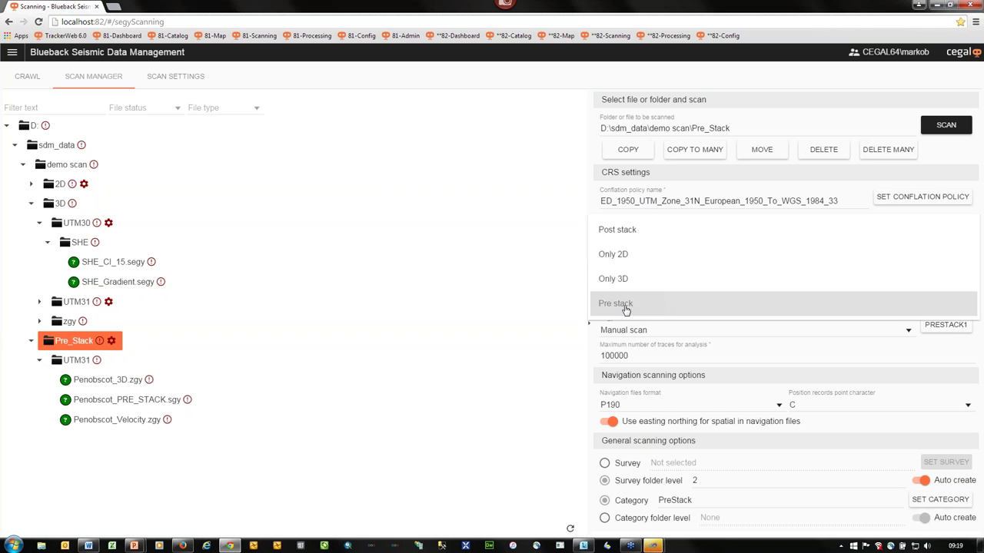
{"action": "left_click", "coordinate": [624, 306]}
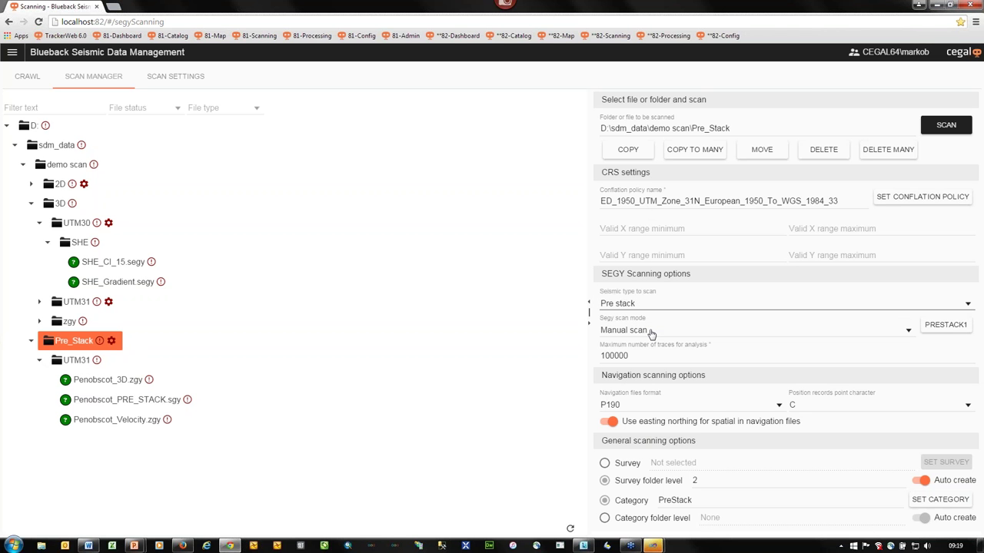
Step: Choose the PreStack1 SEGY scan parameters for the Pre_Stack folder and run its scan
{"action": "left_click", "coordinate": [946, 325]}
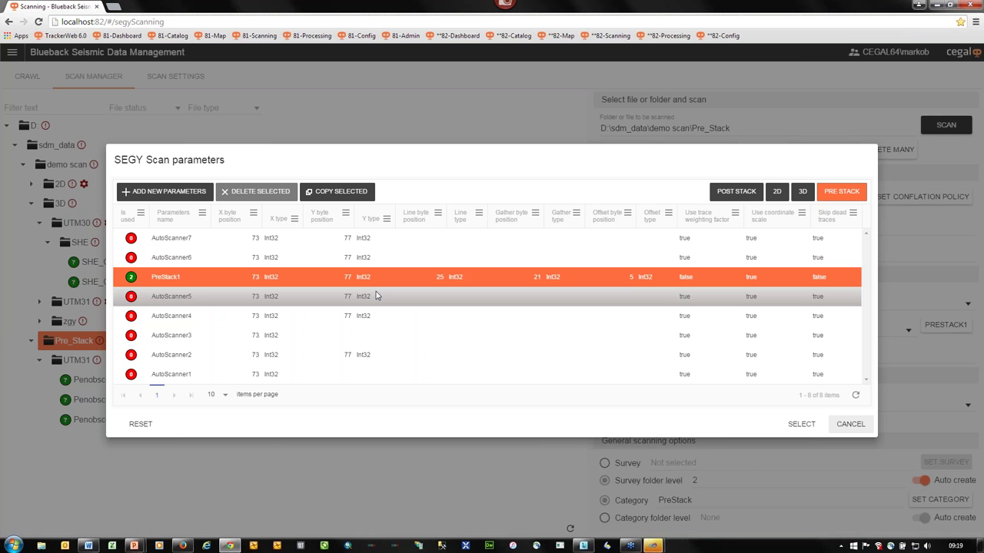
{"action": "left_click", "coordinate": [811, 428]}
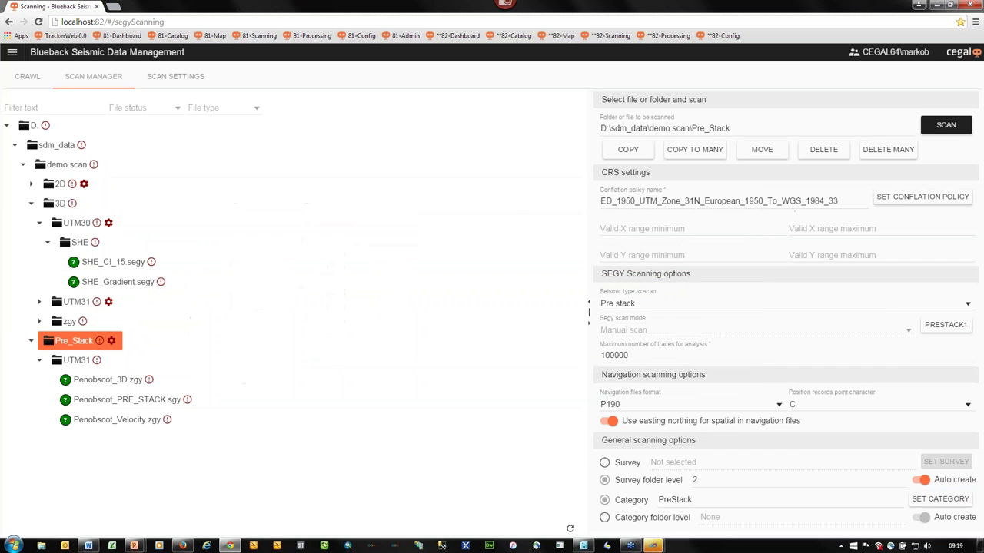
{"action": "left_click", "coordinate": [944, 128]}
Step: Switch to the localhost:81 process history and show the latest Cut Seismic process's input parameters, summary log and jobs
{"action": "left_click", "coordinate": [312, 38]}
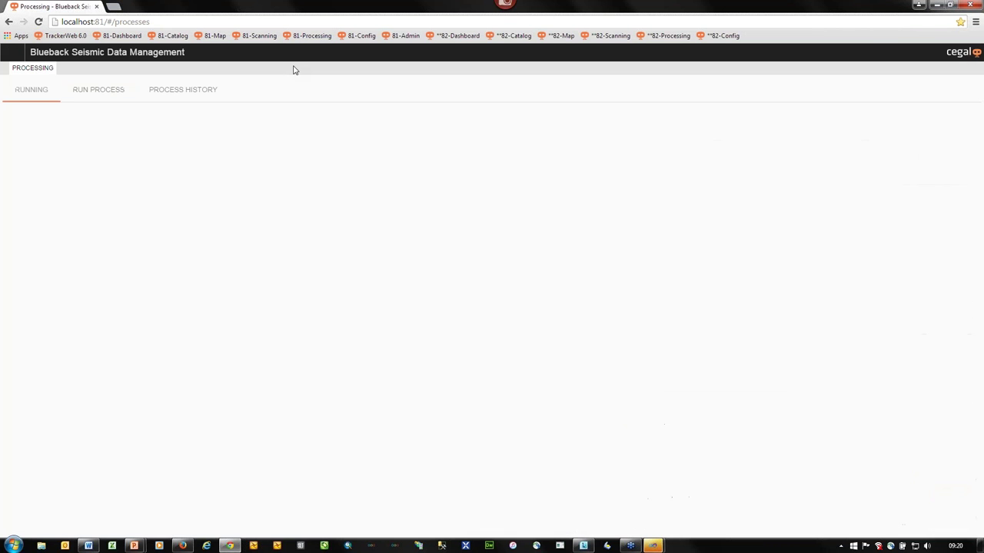
{"action": "left_click", "coordinate": [196, 135]}
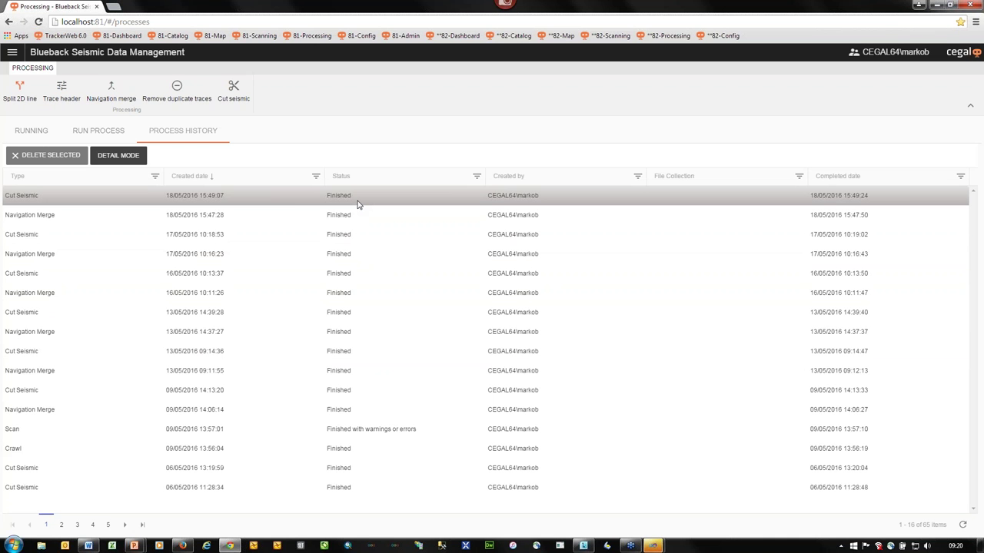
{"action": "left_click", "coordinate": [123, 156]}
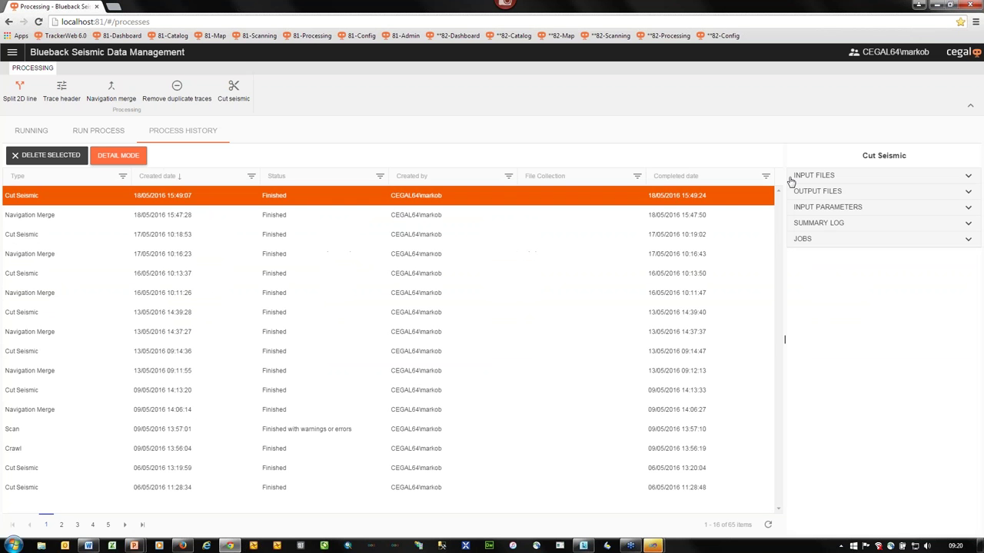
{"action": "left_click", "coordinate": [822, 222]}
{"action": "left_click", "coordinate": [821, 206]}
{"action": "left_click", "coordinate": [830, 283]}
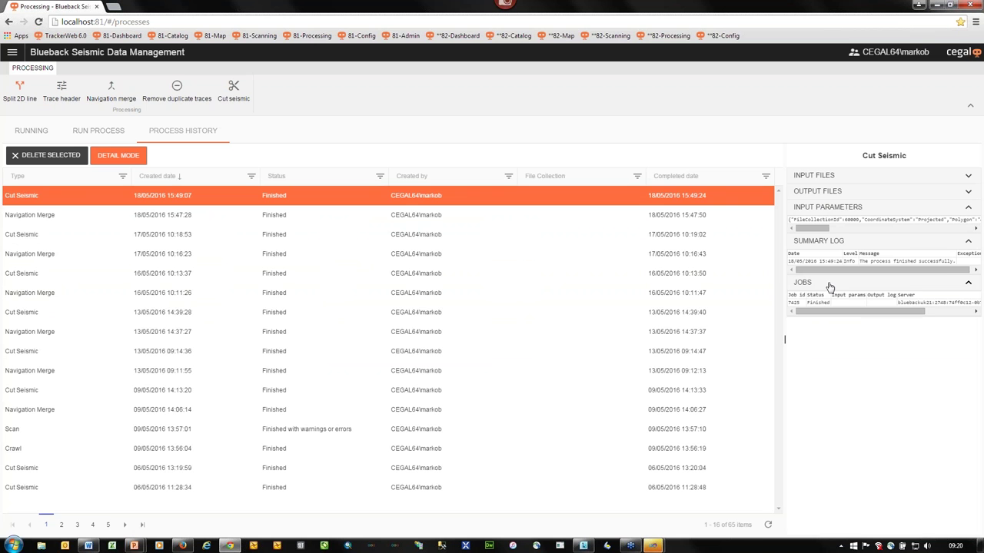
Step: Examine the Scan process that finished with warnings or errors and read the output log of its second faulty job
{"action": "left_click", "coordinate": [300, 431]}
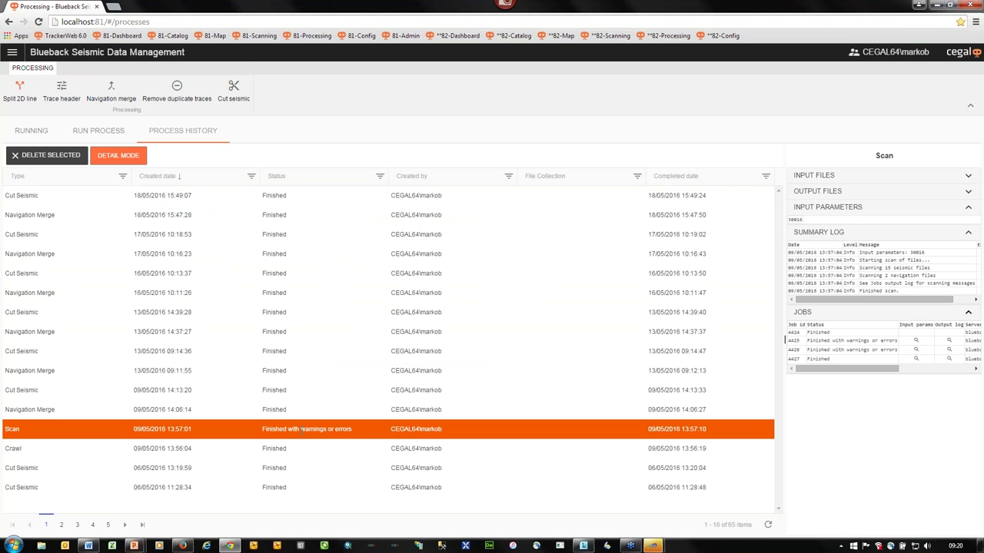
{"action": "left_click", "coordinate": [949, 350]}
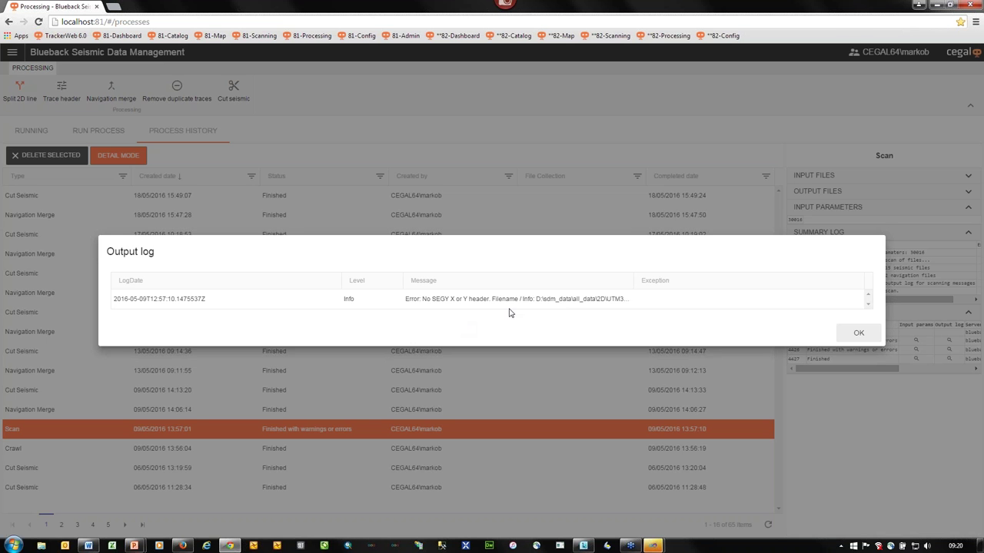
{"action": "left_click", "coordinate": [859, 333]}
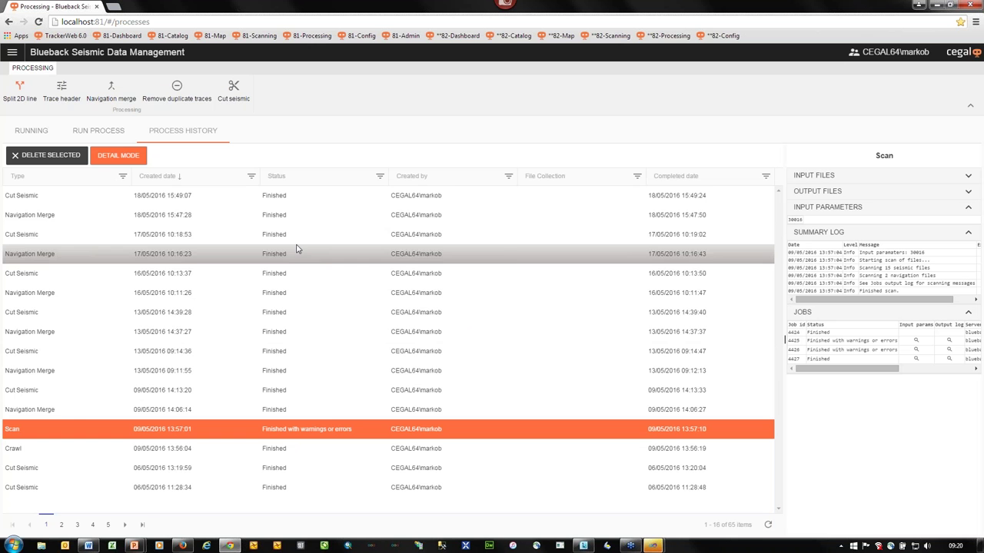
Step: Open the catalog and look through all attribute columns of the scanned 2D seismic files
{"action": "left_click", "coordinate": [12, 53]}
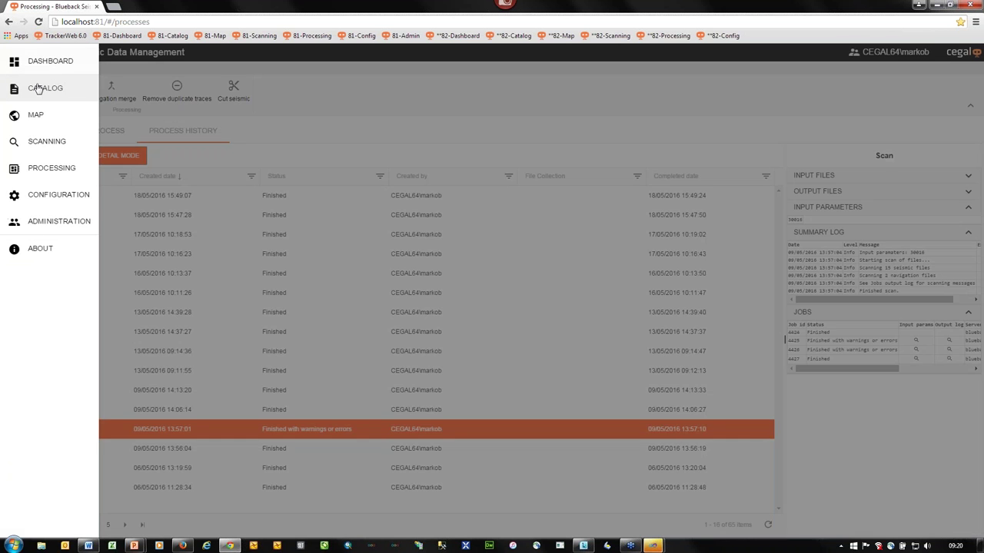
{"action": "left_click", "coordinate": [36, 88]}
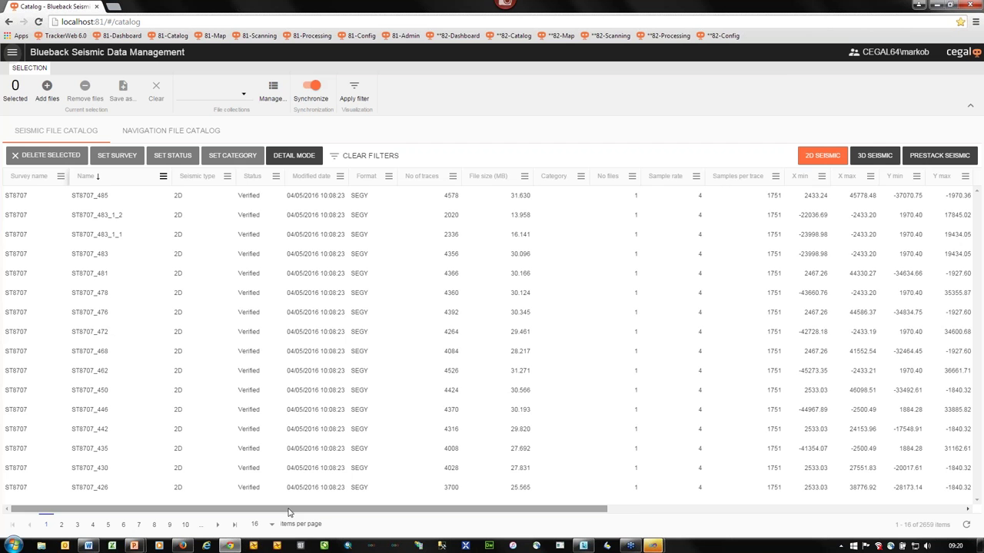
{"action": "left_click_drag", "start_coordinate": [291, 509], "coordinate": [697, 521]}
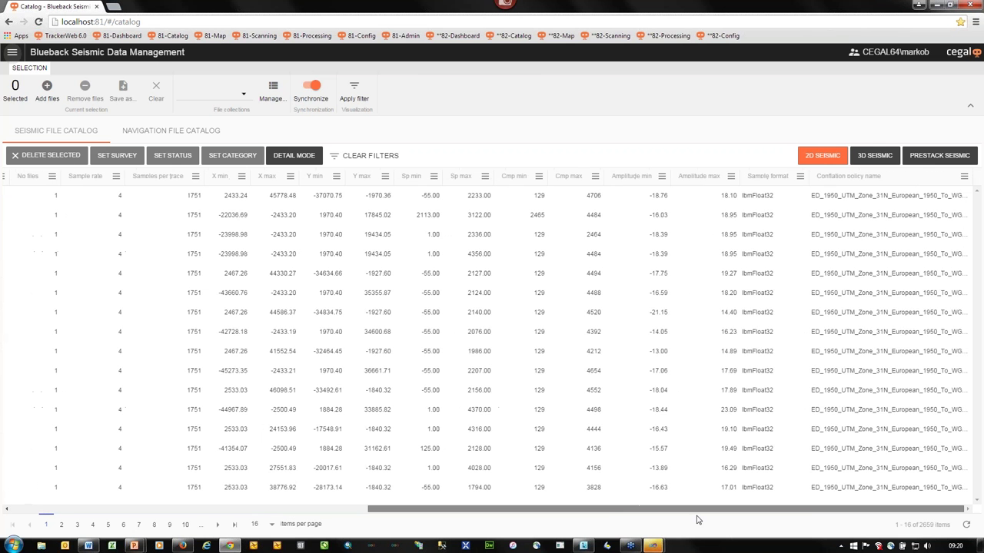
{"action": "left_click_drag", "start_coordinate": [602, 510], "coordinate": [223, 509]}
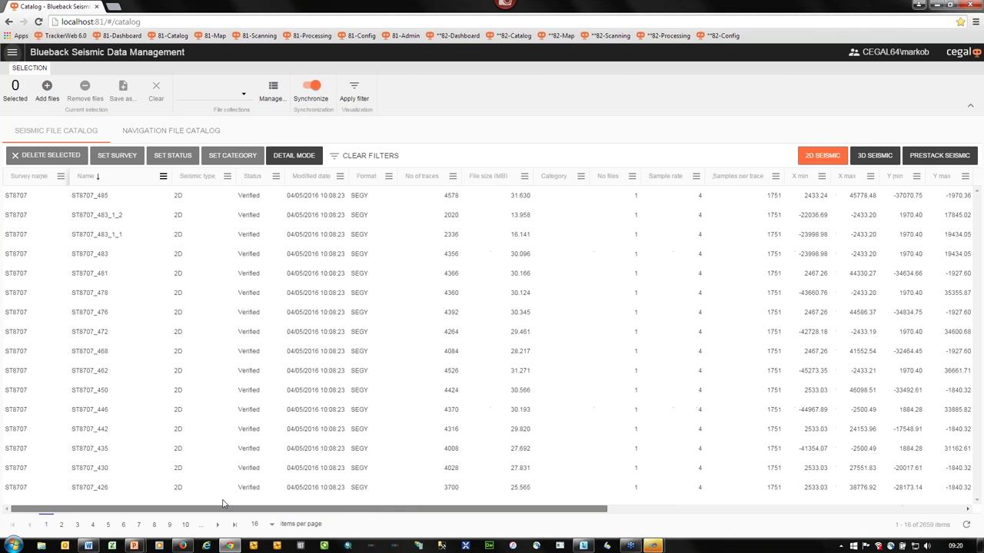
Step: Show the details of ST8707_483 and read its SEGY scan parameters
{"action": "left_click", "coordinate": [111, 260]}
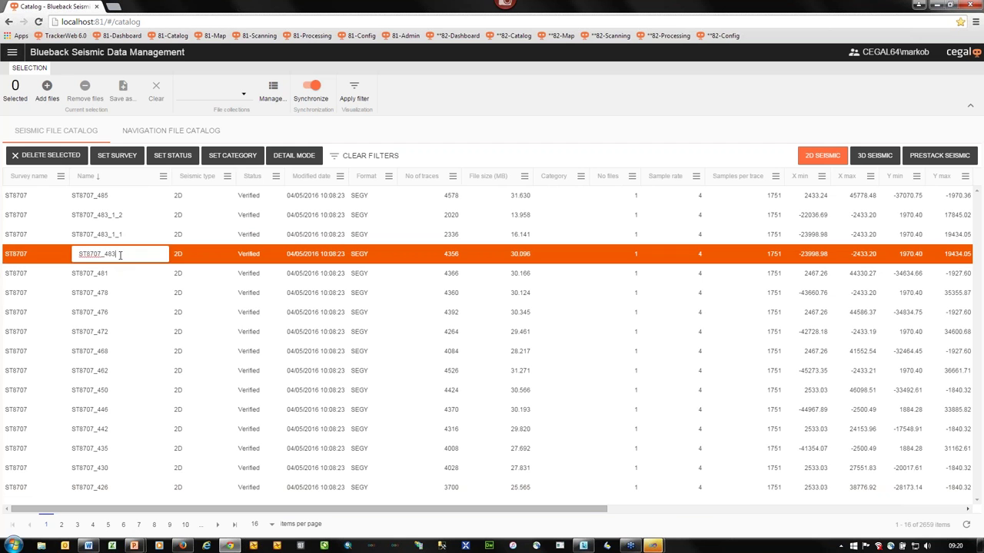
{"action": "left_click", "coordinate": [294, 156]}
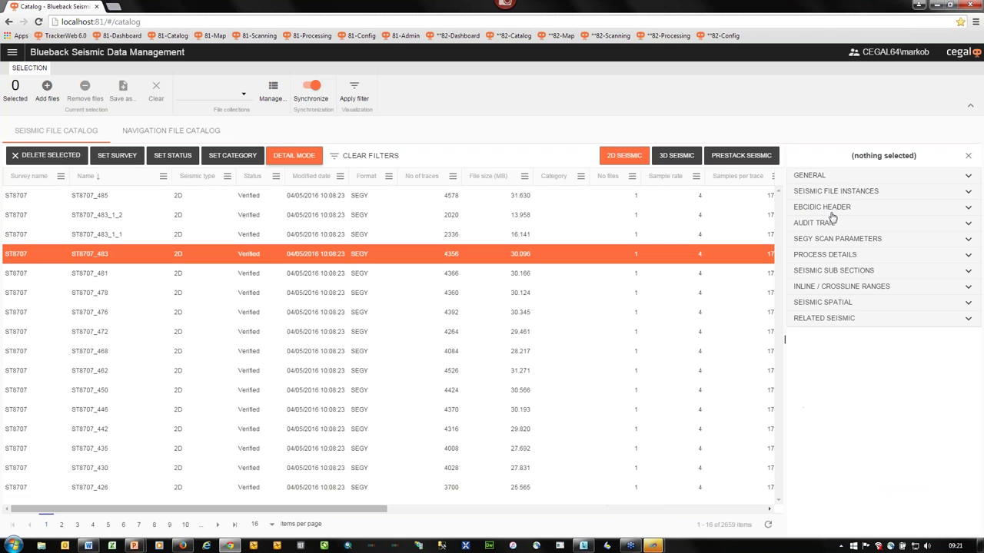
{"action": "left_click", "coordinate": [830, 240]}
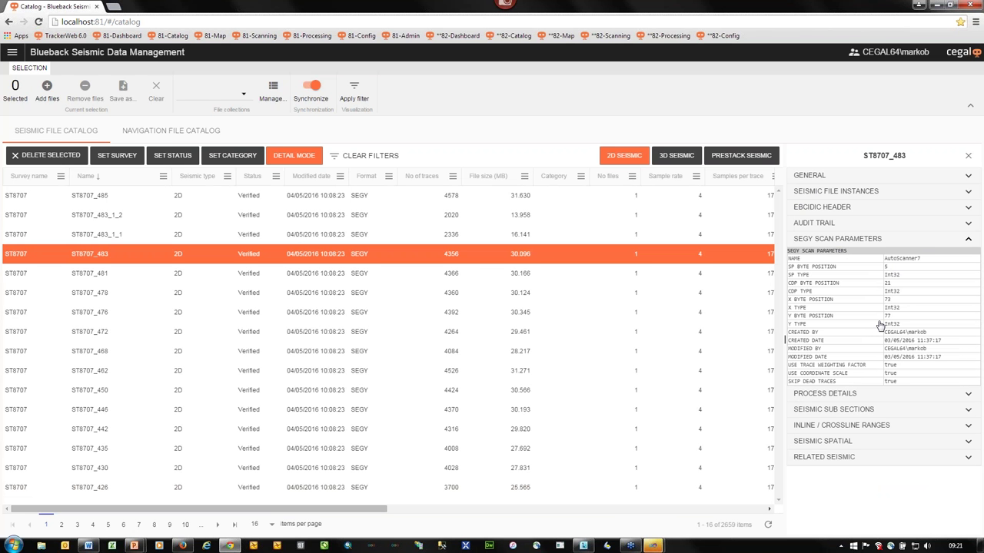
Step: Show the general details and the seismic sub sections of ST8707_483
{"action": "left_click", "coordinate": [850, 176]}
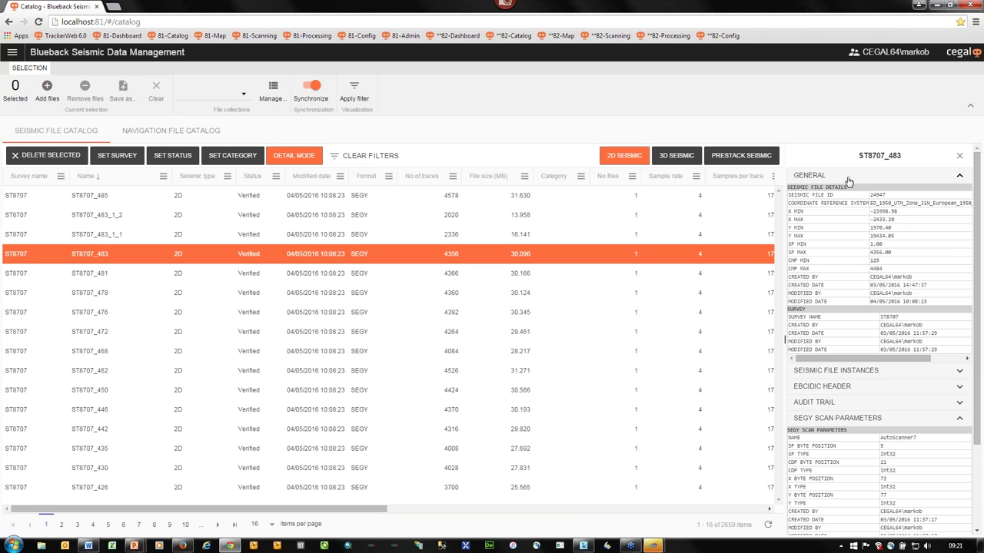
{"action": "scroll", "coordinate": [853, 371], "scroll_direction": "down", "scroll_amount": 3}
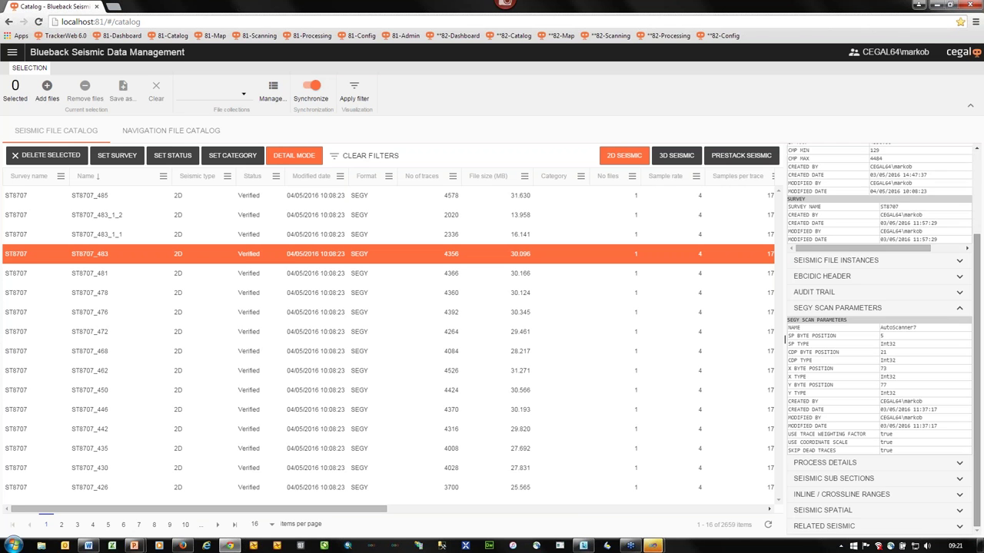
{"action": "left_click", "coordinate": [856, 478]}
{"action": "scroll", "coordinate": [960, 431], "scroll_direction": "down", "scroll_amount": 1}
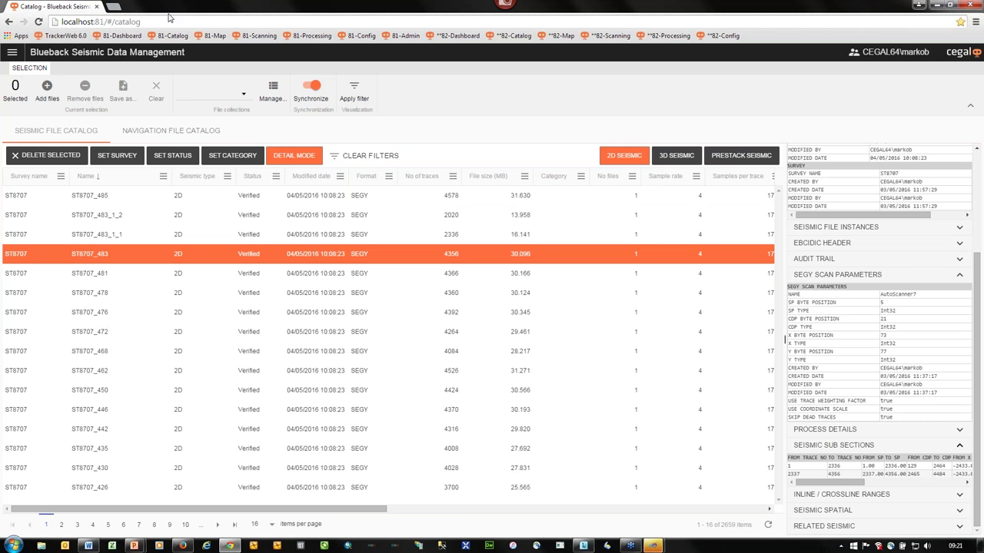
Step: Open the localhost:81 catalog in a new browser tab and look through the navigation file catalog
{"action": "left_click", "coordinate": [129, 6]}
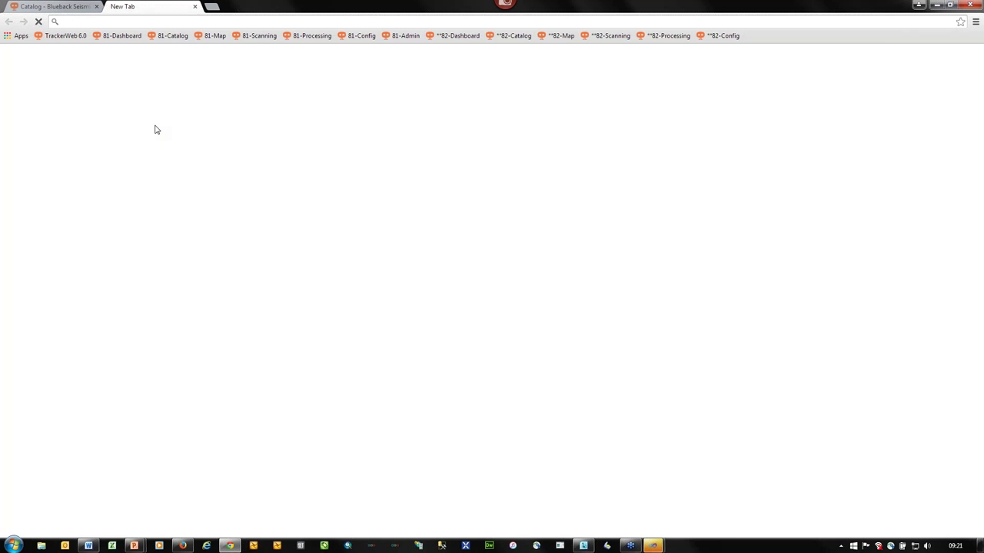
{"action": "left_click", "coordinate": [170, 36]}
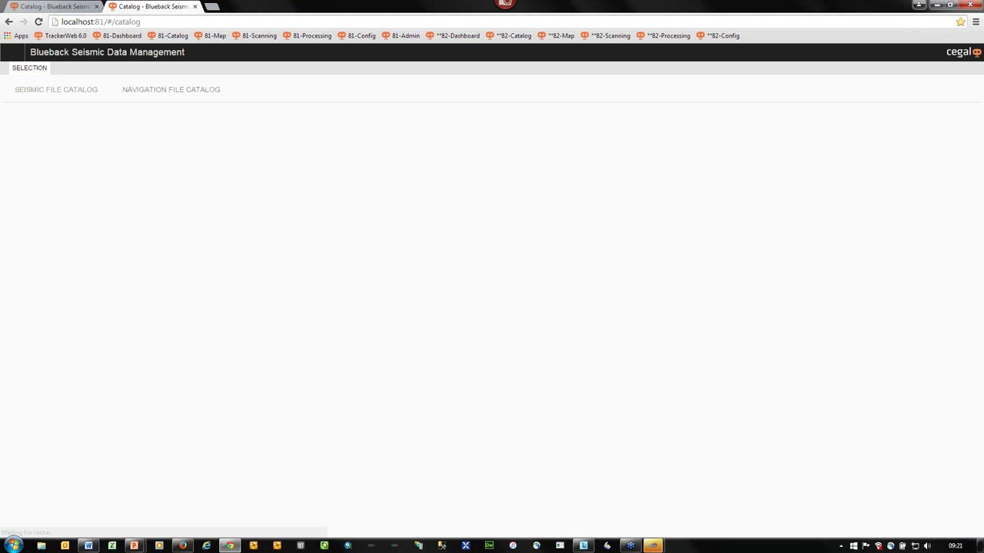
{"action": "left_click", "coordinate": [171, 130]}
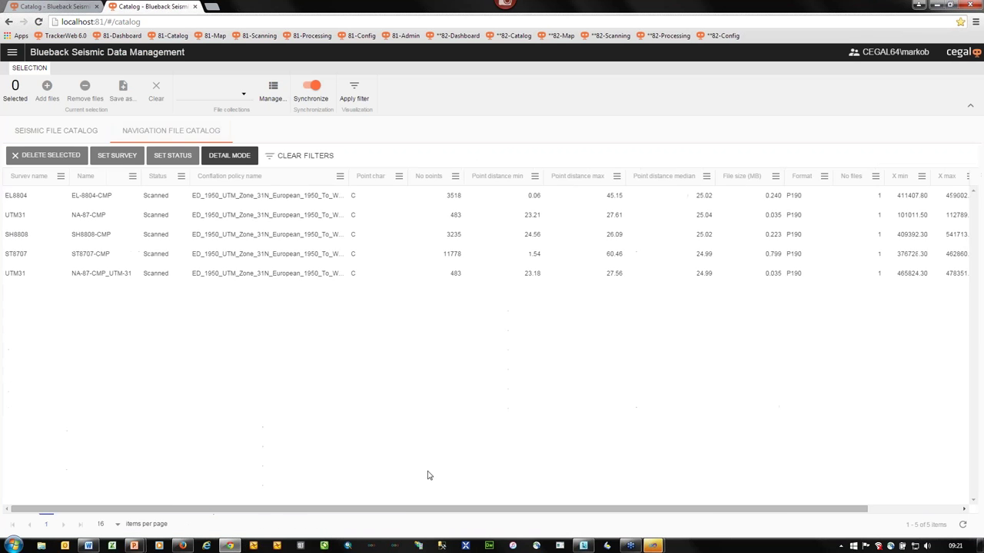
{"action": "left_click_drag", "start_coordinate": [440, 507], "coordinate": [233, 482]}
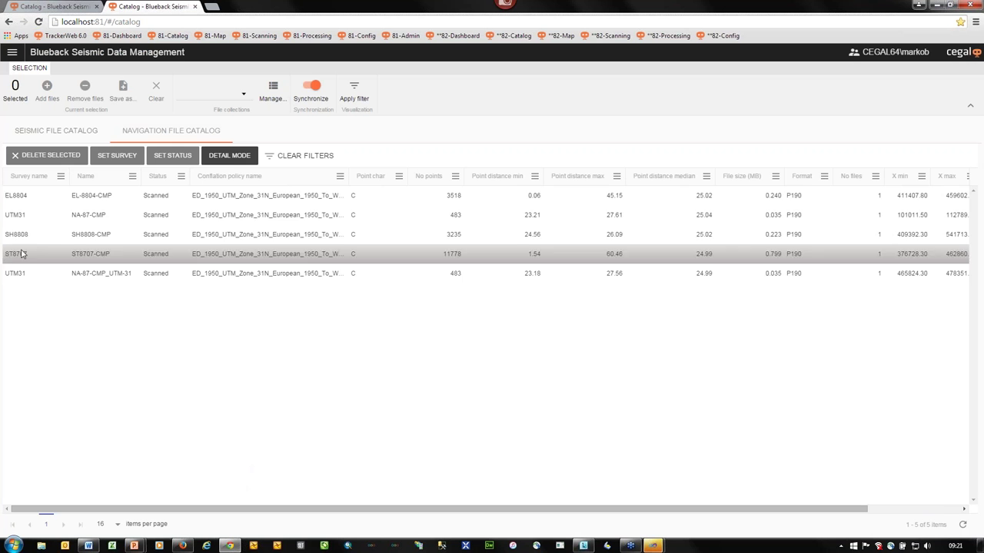
Step: Show the load comments and the navigation file lines of the ST8707-CMP navigation file, widening the details enough to read them
{"action": "left_click", "coordinate": [149, 249]}
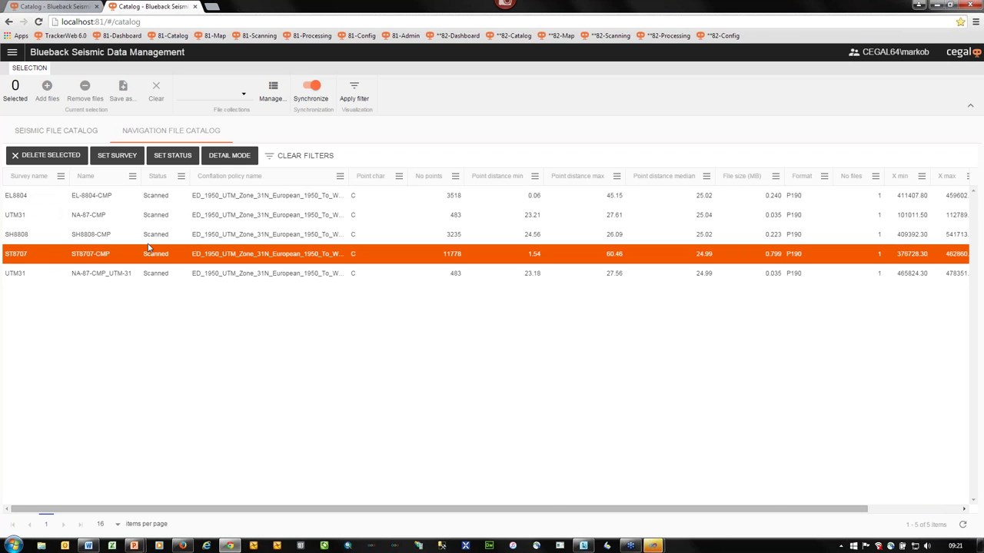
{"action": "left_click", "coordinate": [226, 158]}
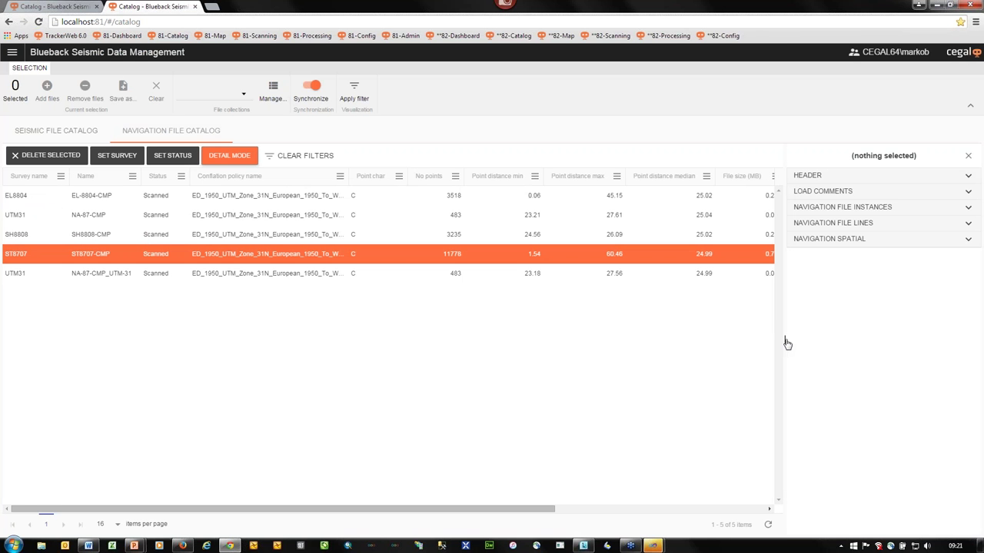
{"action": "left_click", "coordinate": [817, 193]}
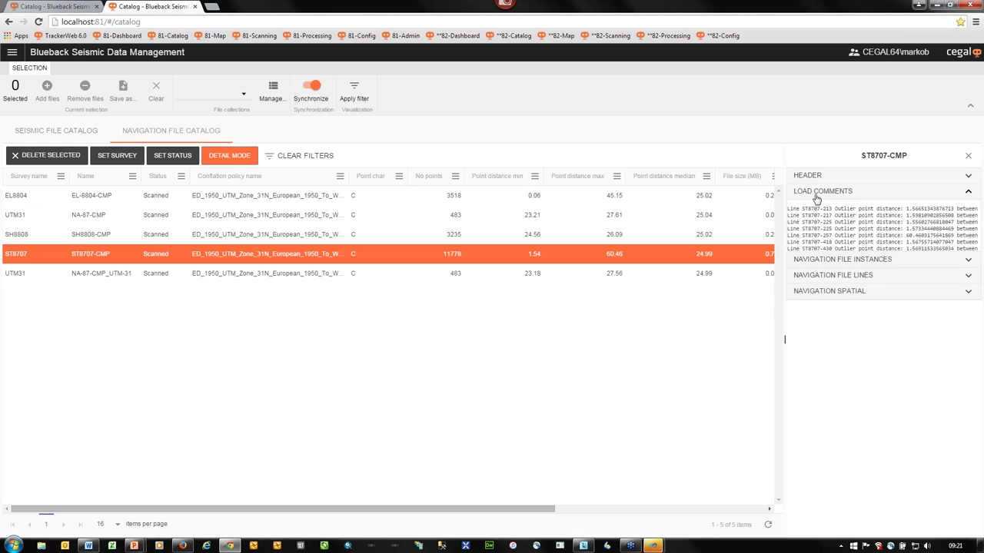
{"action": "left_click_drag", "start_coordinate": [784, 340], "coordinate": [706, 341]}
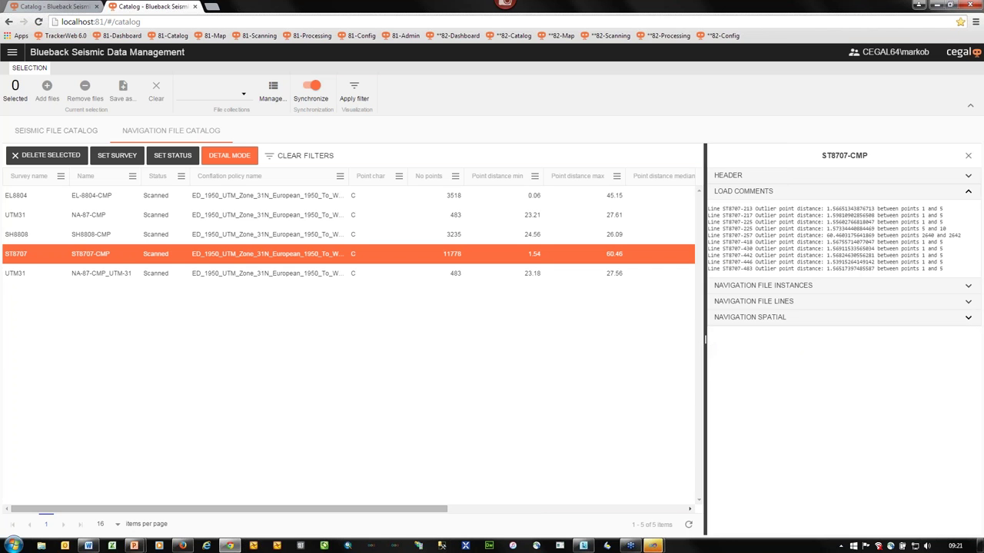
{"action": "left_click", "coordinate": [772, 305]}
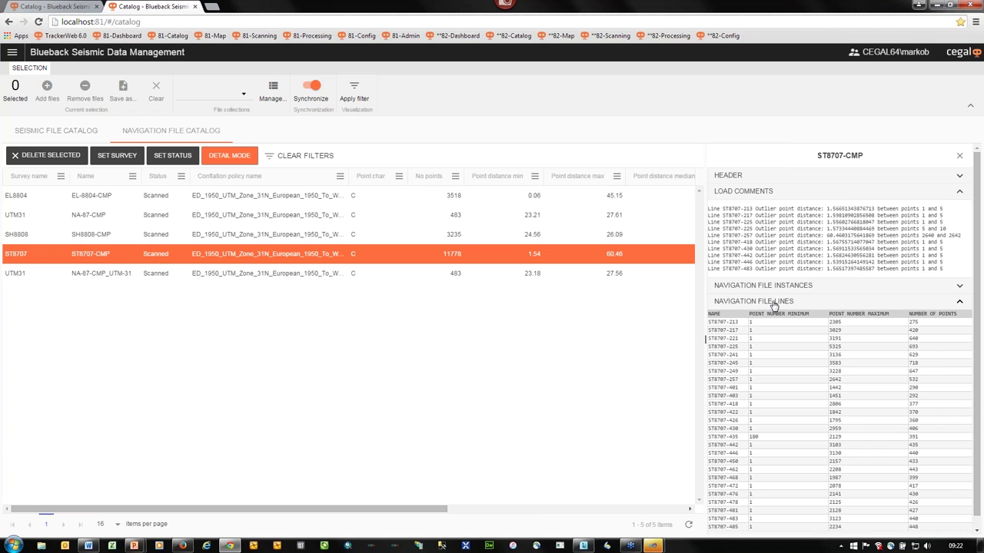
Step: Open the localhost:81 map in a new browser tab and examine the seismic lines in the North Sea and over Scotland
{"action": "left_click", "coordinate": [212, 7]}
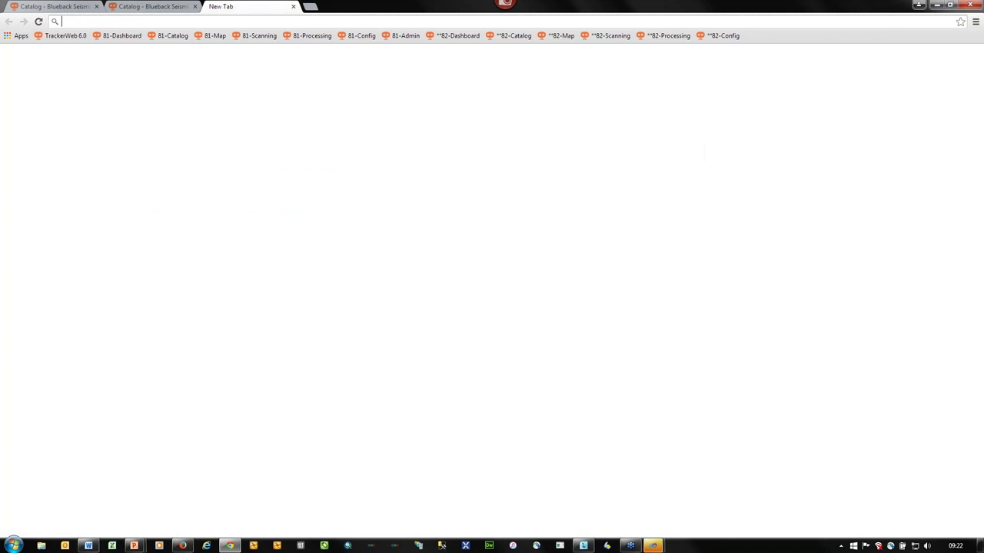
{"action": "left_click", "coordinate": [215, 36]}
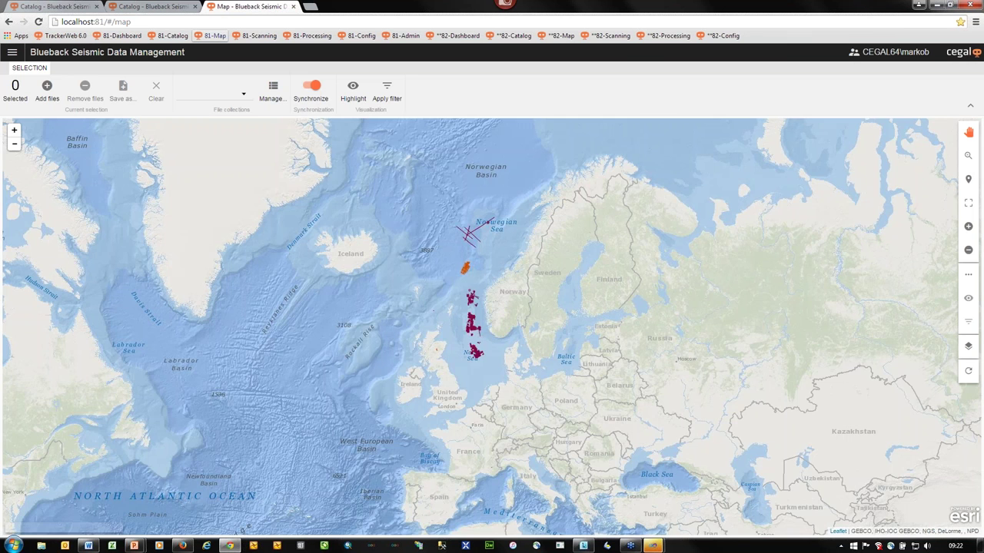
{"action": "scroll", "coordinate": [487, 355], "scroll_direction": "up", "scroll_amount": 2}
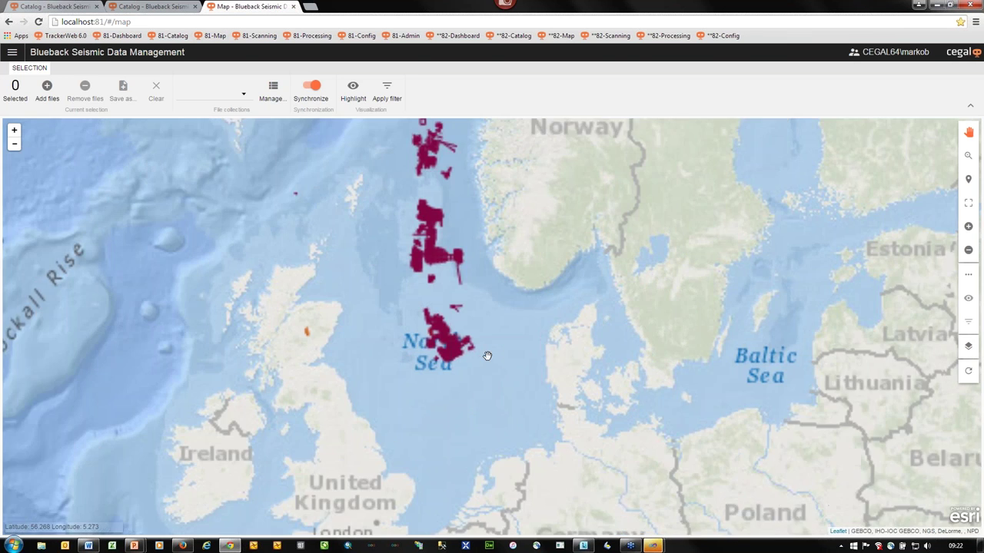
{"action": "scroll", "coordinate": [385, 356], "scroll_direction": "up", "scroll_amount": 1}
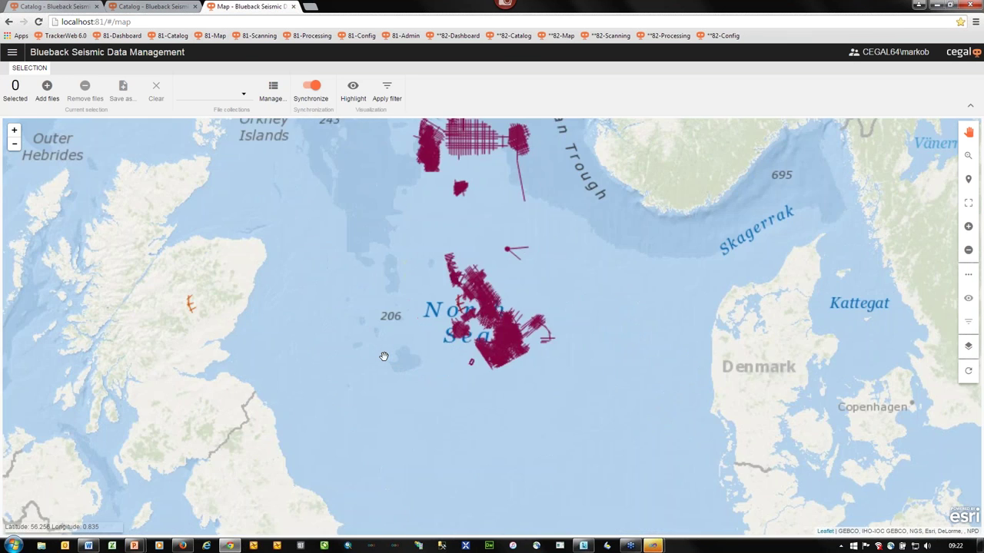
{"action": "left_click_drag", "start_coordinate": [293, 316], "coordinate": [395, 344]}
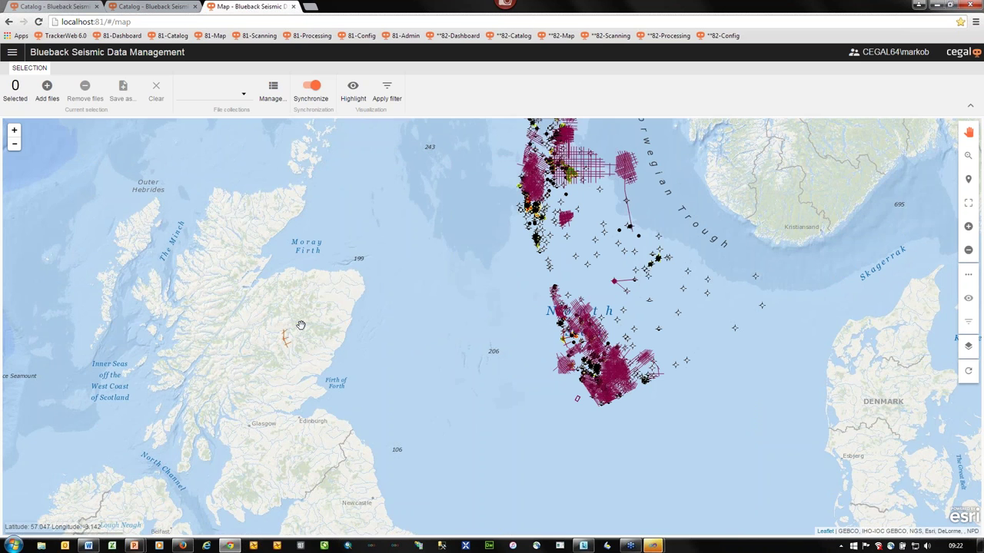
Step: Open localhost:81 processing in a new browser tab and view the Split 2D Line, Set Trace Header and Navigation Merge forms
{"action": "left_click", "coordinate": [311, 6]}
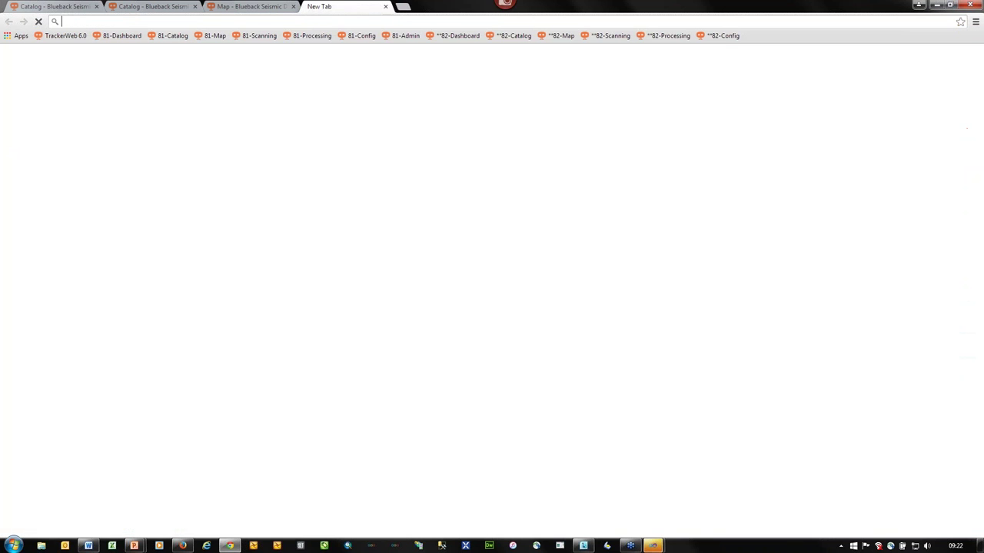
{"action": "left_click", "coordinate": [308, 35]}
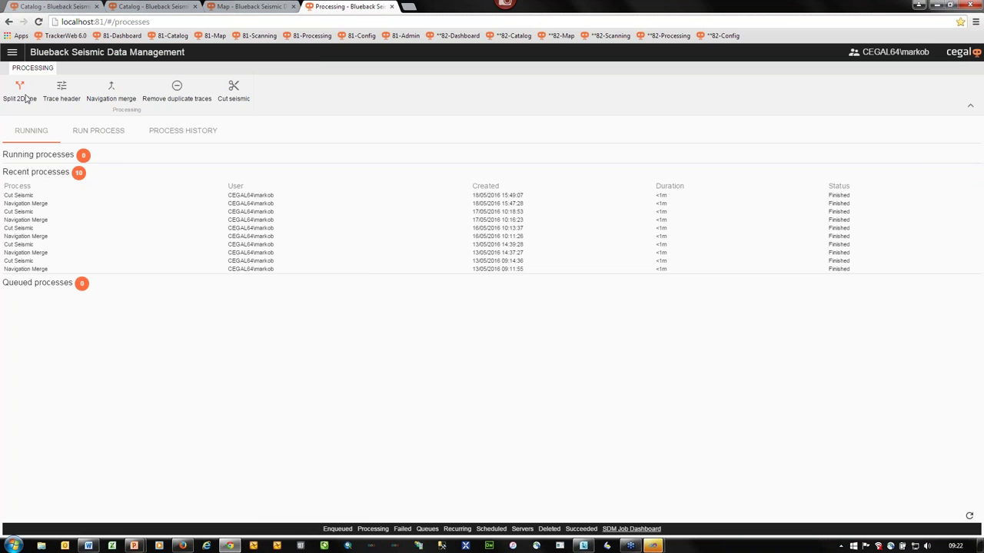
{"action": "left_click", "coordinate": [20, 96]}
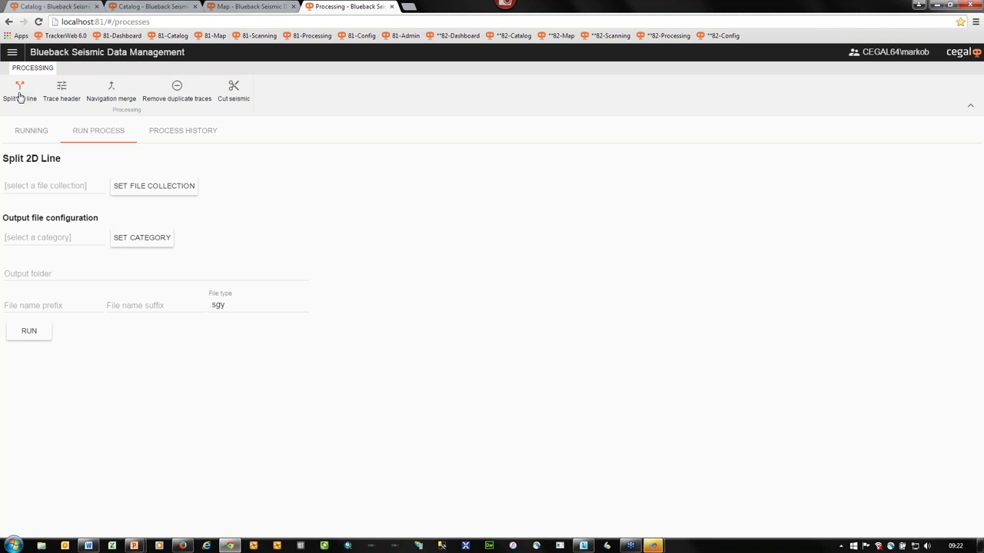
{"action": "left_click", "coordinate": [67, 96]}
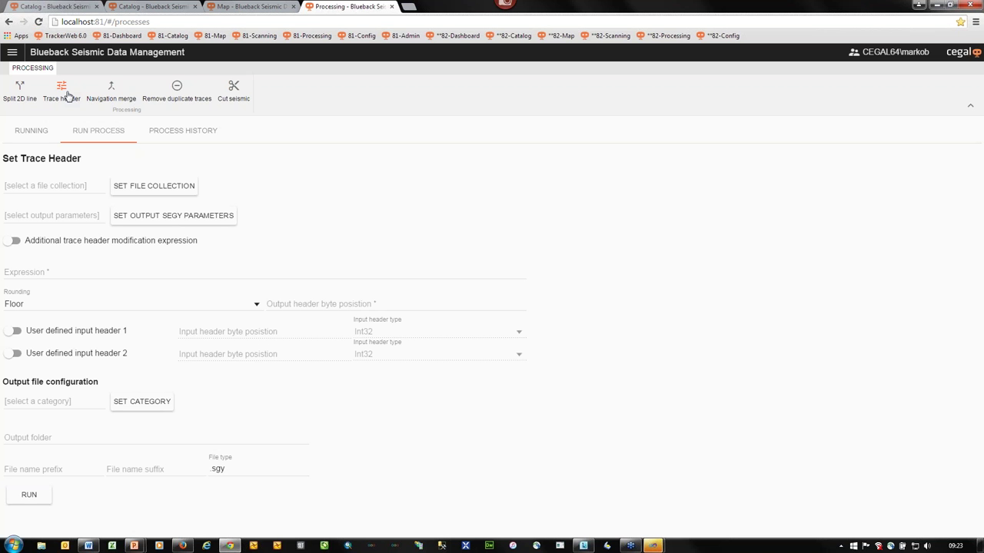
{"action": "left_click", "coordinate": [112, 91]}
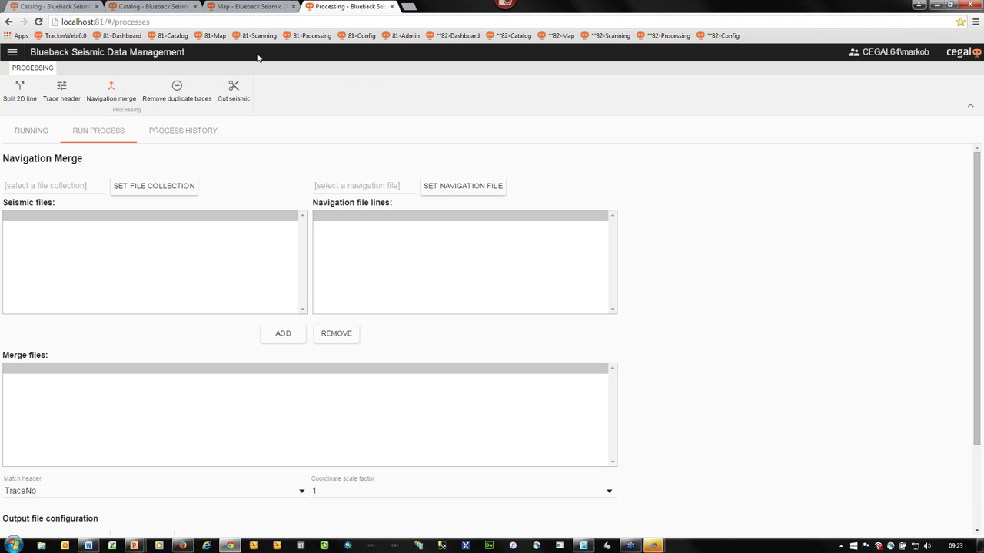
Step: Return to the seismic file catalog and sort the 2D seismic files by modified date, newest first
{"action": "left_click", "coordinate": [141, 9]}
{"action": "left_click", "coordinate": [82, 9]}
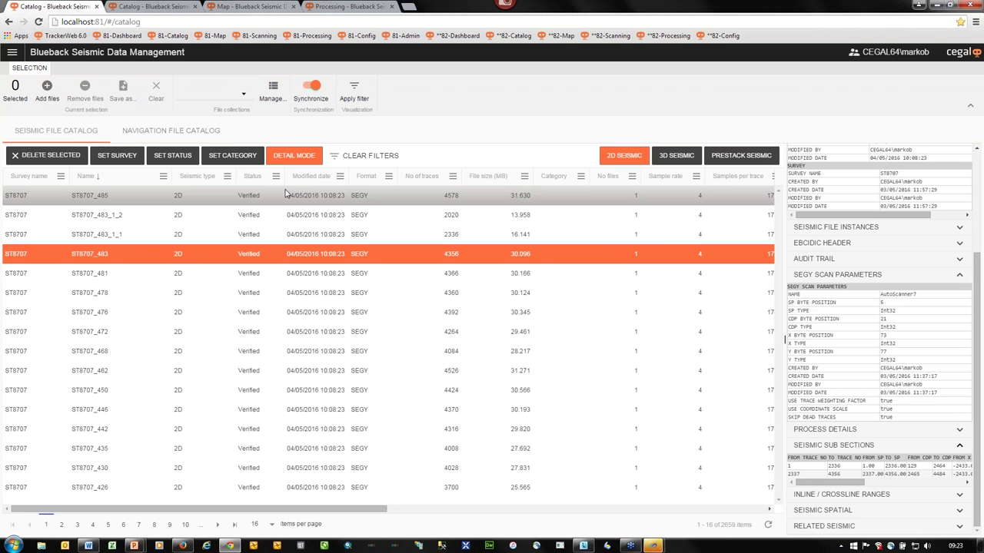
{"action": "left_click", "coordinate": [310, 176]}
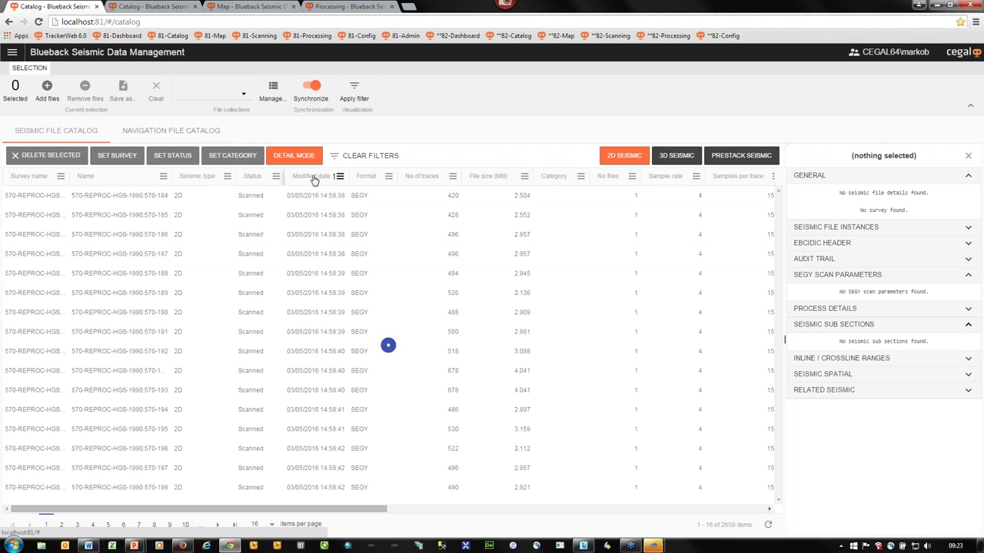
{"action": "left_click", "coordinate": [312, 176]}
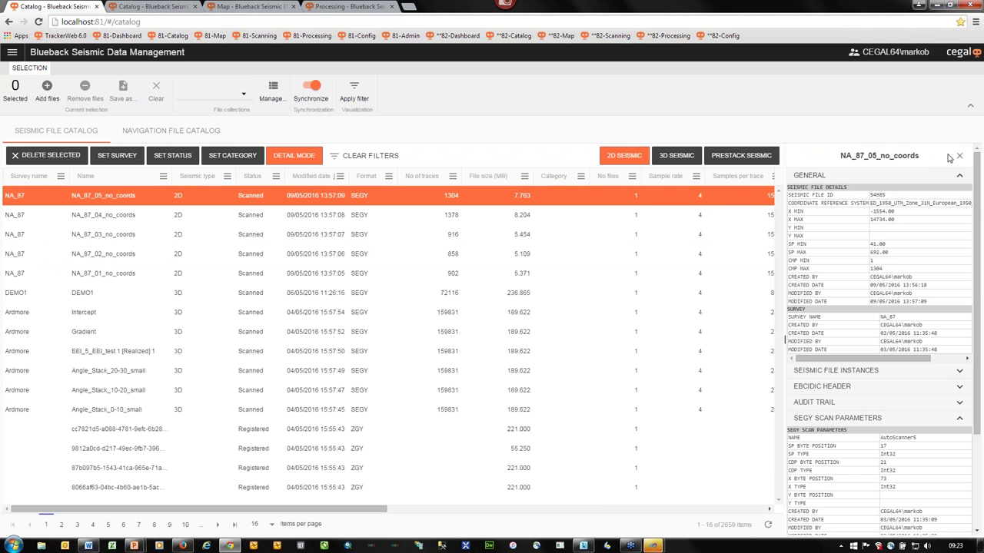
Step: Close the file details, highlight the five NA_87 files from NA_87_05_no_coords to NA_87_01_no_coords and check their coordinate columns
{"action": "left_click", "coordinate": [955, 156]}
{"action": "left_click", "coordinate": [304, 274], "text": "shift"}
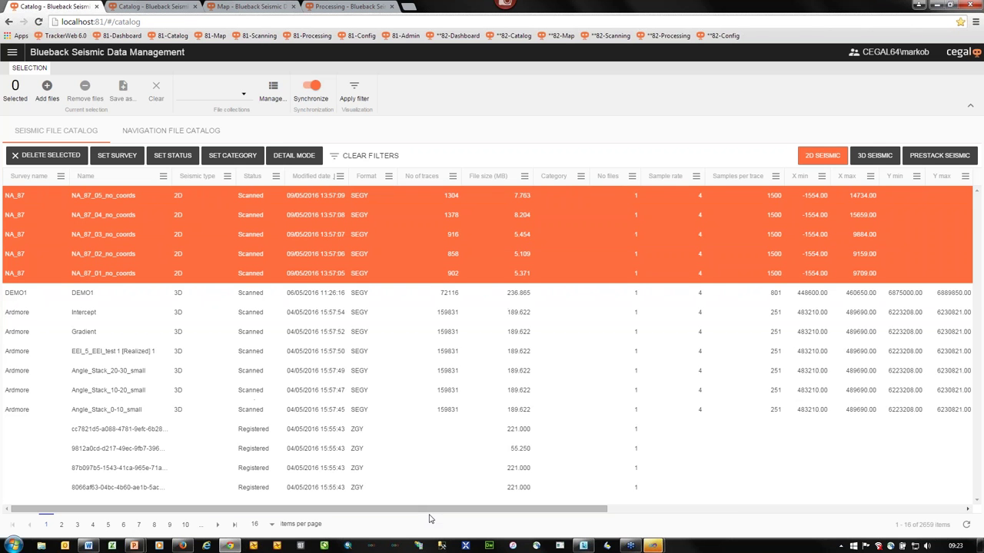
{"action": "left_click_drag", "start_coordinate": [449, 509], "coordinate": [670, 515]}
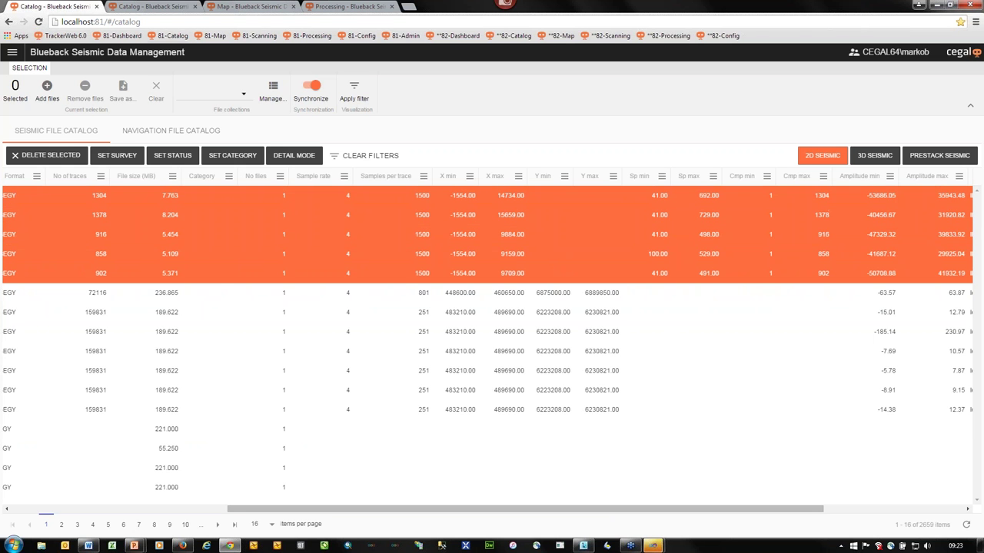
Step: In the navigation file catalog, highlight NA-87-CMP_UTM-31, close the details and check its X and Y coordinate ranges
{"action": "left_click", "coordinate": [152, 7]}
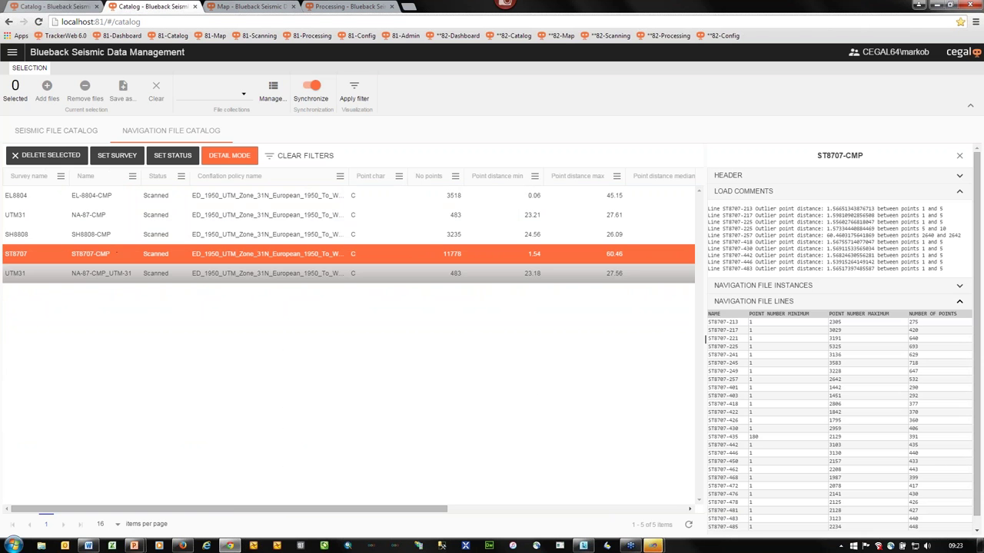
{"action": "left_click", "coordinate": [966, 156]}
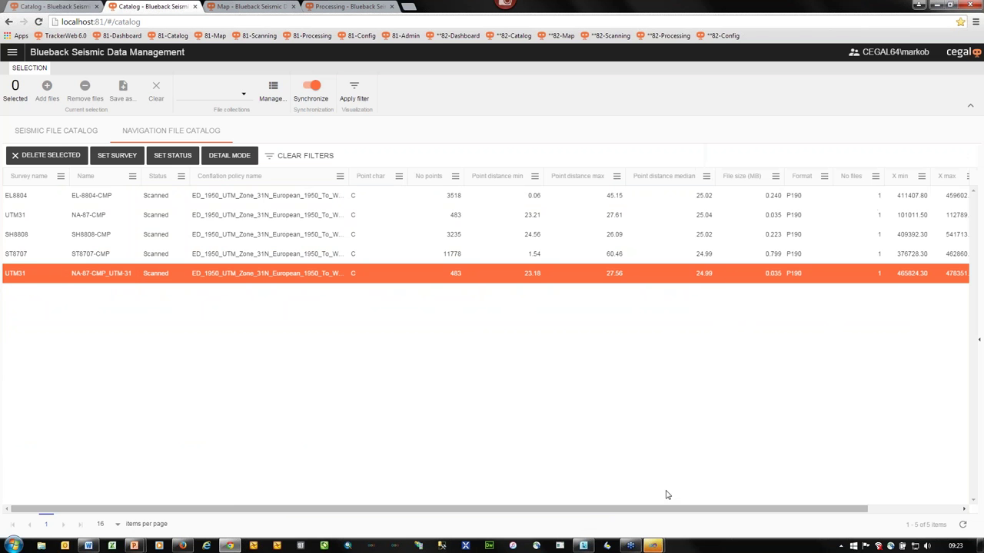
{"action": "left_click_drag", "start_coordinate": [584, 509], "coordinate": [676, 509]}
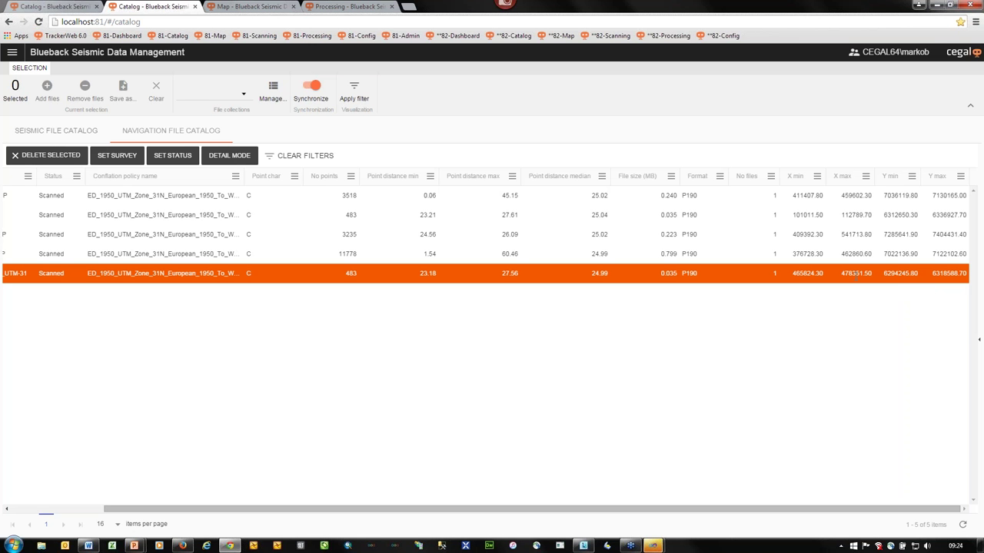
{"action": "left_click_drag", "start_coordinate": [644, 509], "coordinate": [526, 510]}
Step: Add the five highlighted NA_87 no_coords files to the selection and save them as a seismic file collection named MERGE
{"action": "left_click", "coordinate": [70, 6]}
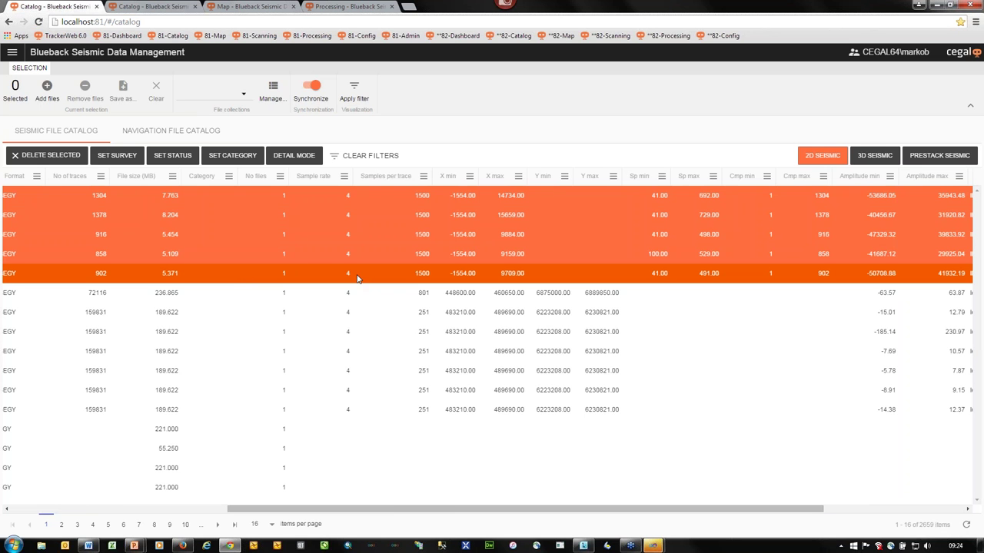
{"action": "left_click_drag", "start_coordinate": [417, 509], "coordinate": [200, 508]}
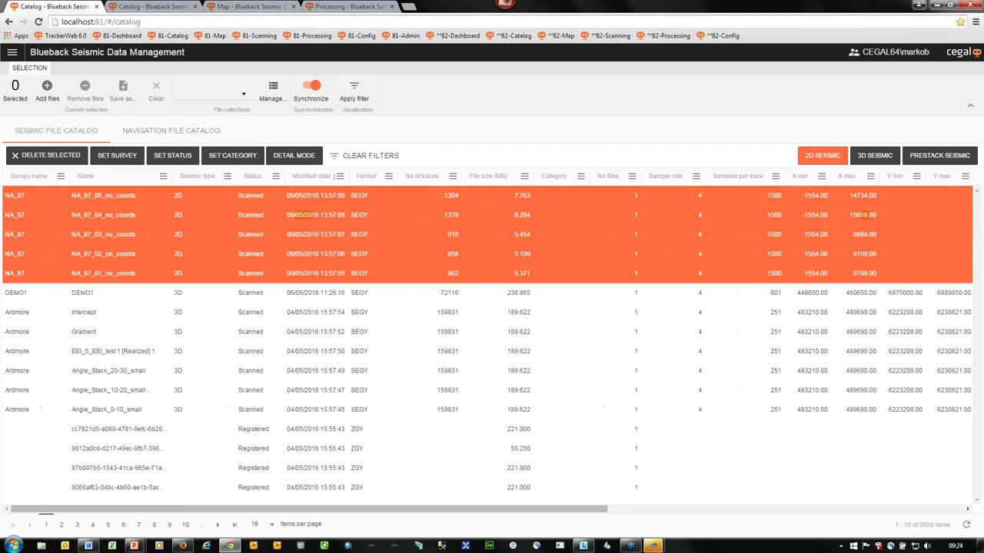
{"action": "left_click", "coordinate": [48, 96]}
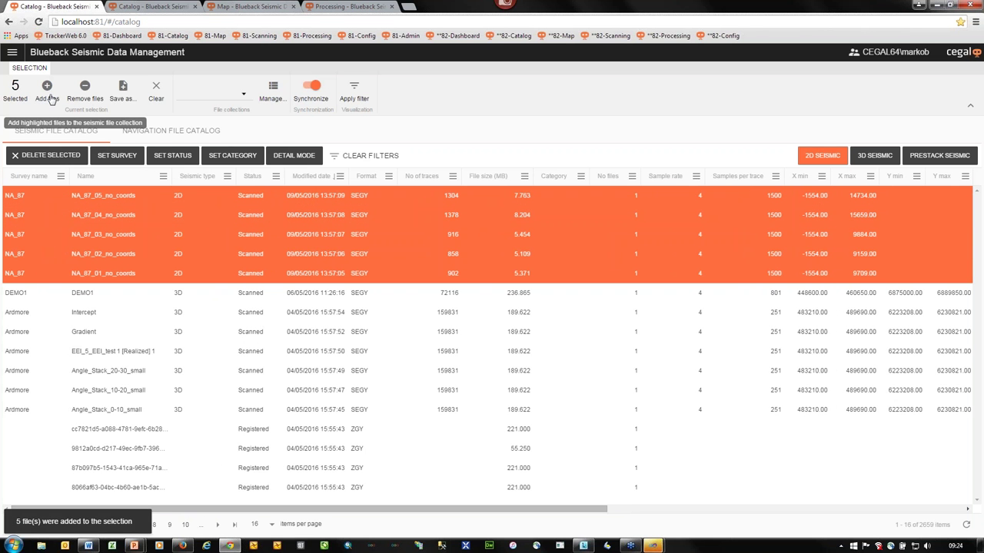
{"action": "left_click", "coordinate": [122, 91]}
{"action": "left_click", "coordinate": [467, 288]}
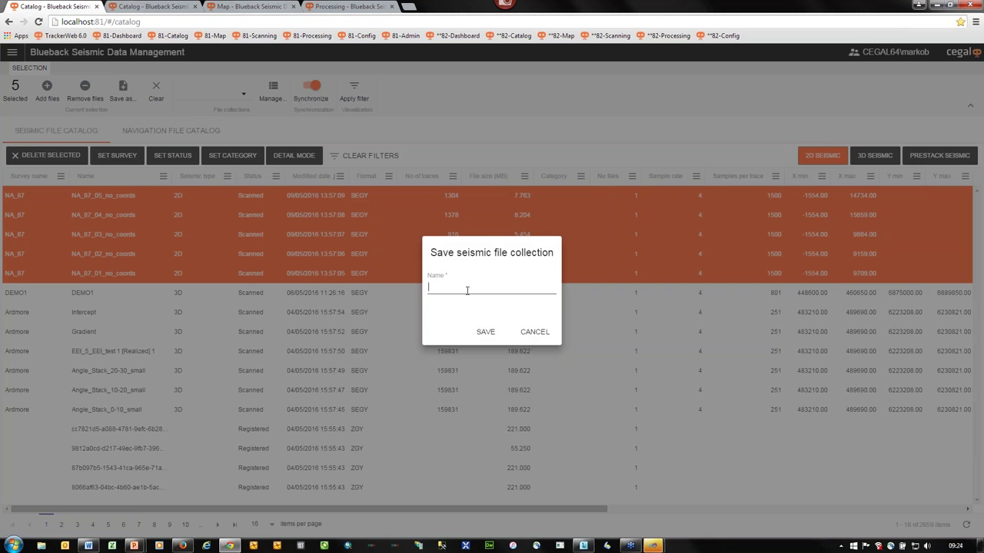
{"action": "type", "text": "MERGE"}
{"action": "left_click", "coordinate": [485, 332]}
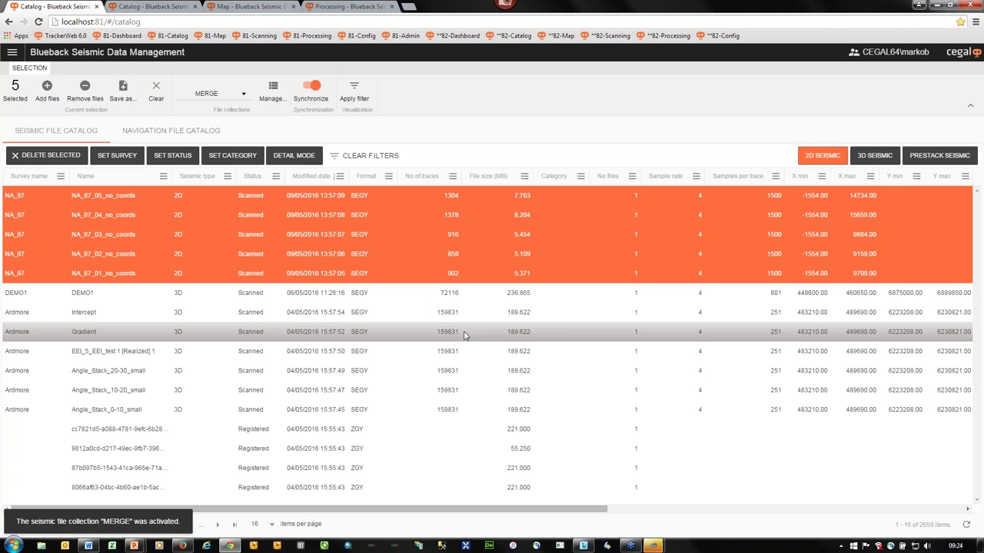
Step: In the Navigation Merge process, set the file collection to MERGE and the navigation file to NA-87-CMP_UTM-31
{"action": "left_click", "coordinate": [331, 7]}
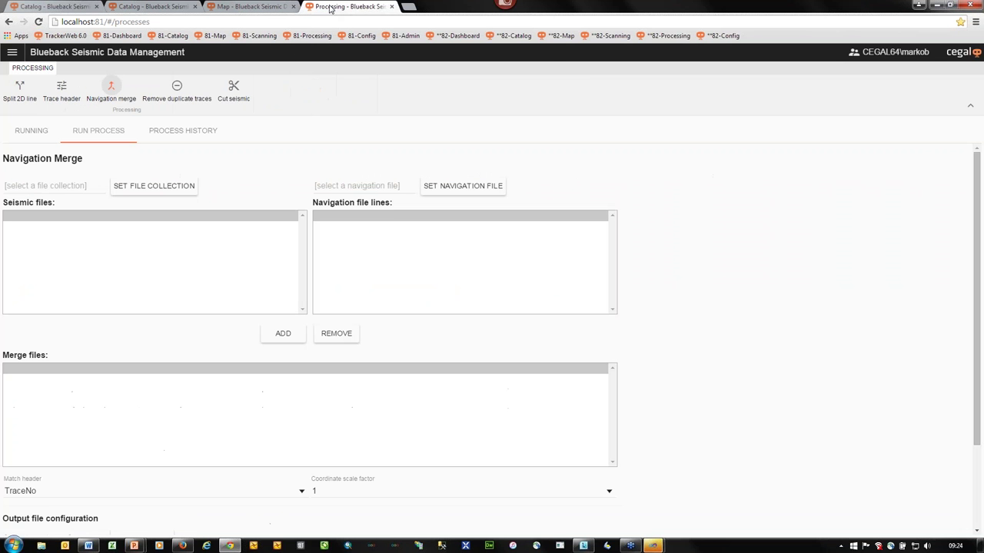
{"action": "left_click", "coordinate": [178, 188]}
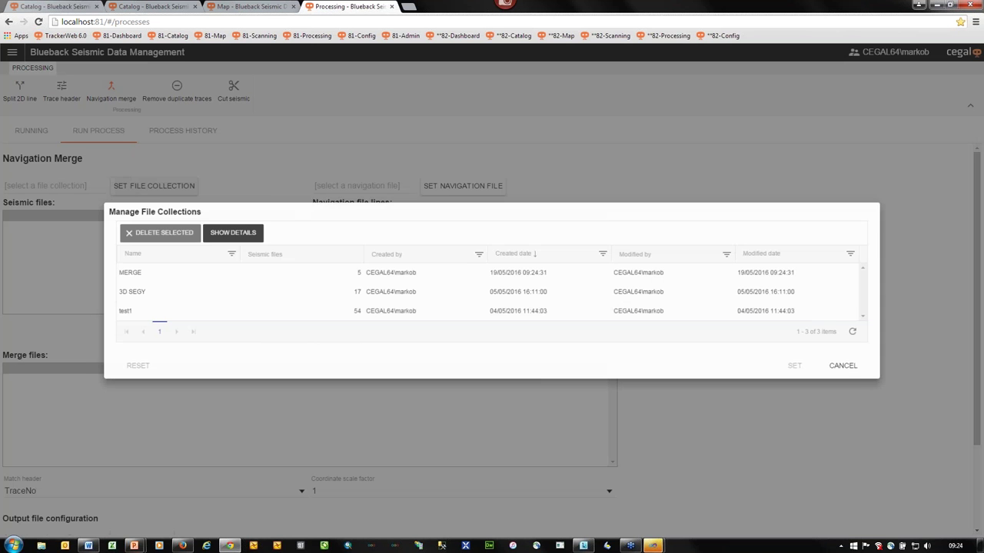
{"action": "left_click", "coordinate": [182, 269]}
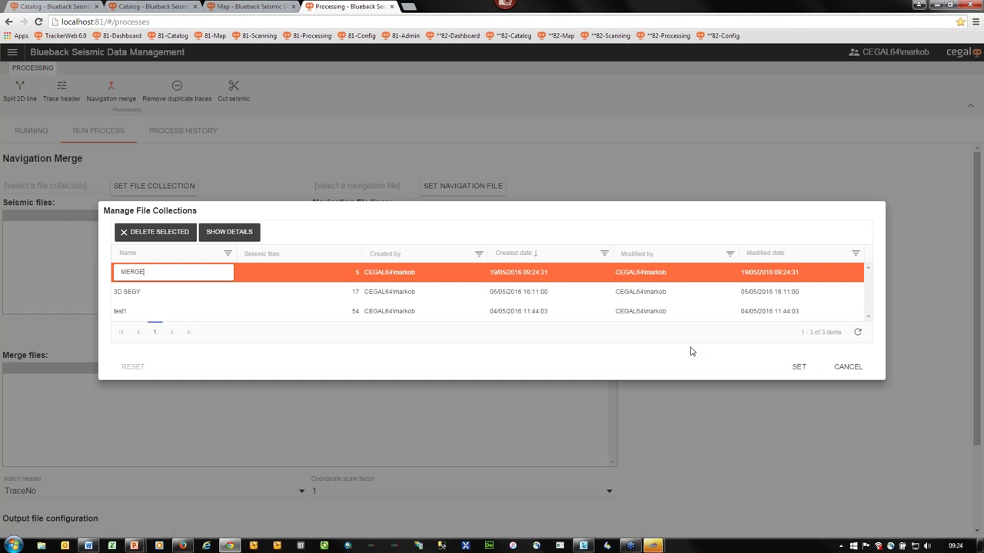
{"action": "left_click", "coordinate": [798, 367]}
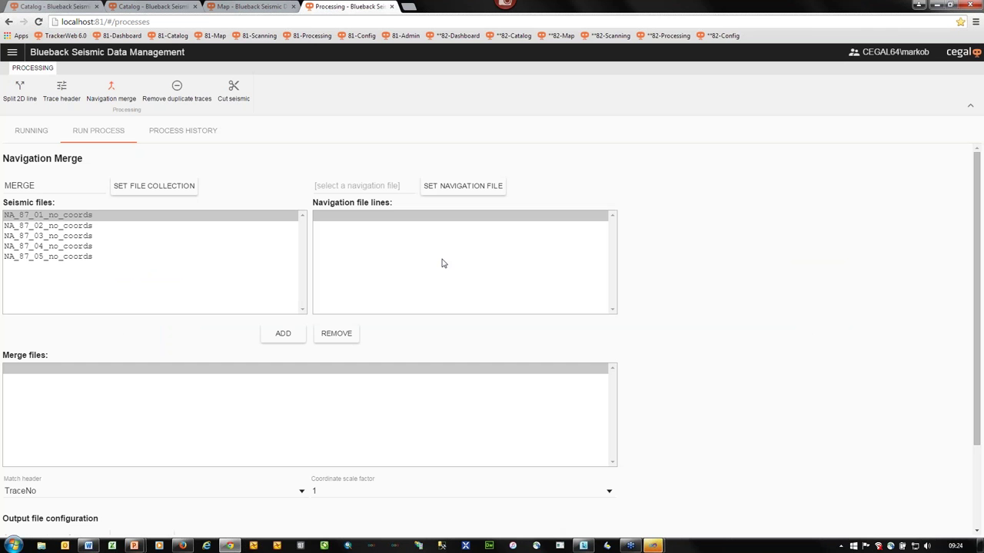
{"action": "left_click", "coordinate": [466, 188]}
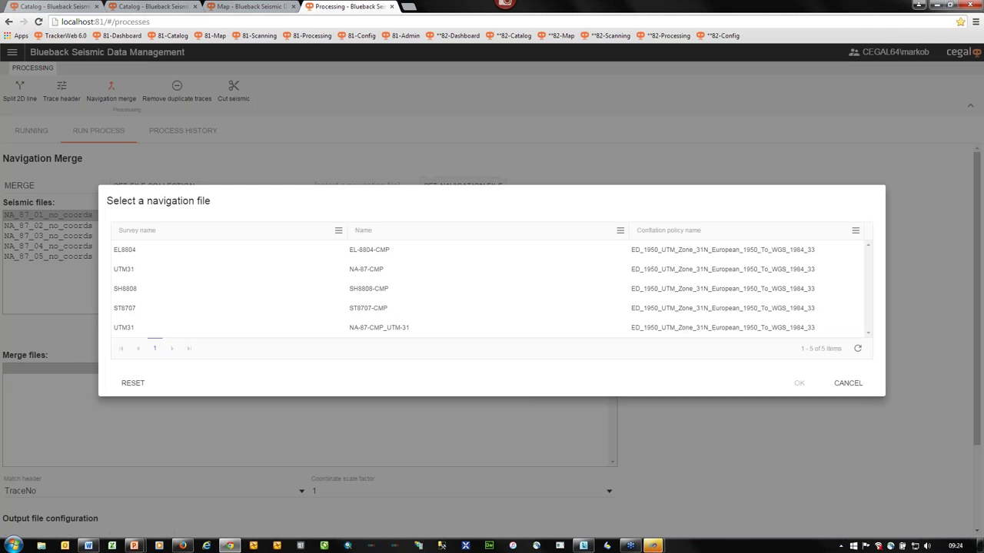
{"action": "left_click", "coordinate": [364, 328]}
{"action": "left_click", "coordinate": [798, 384]}
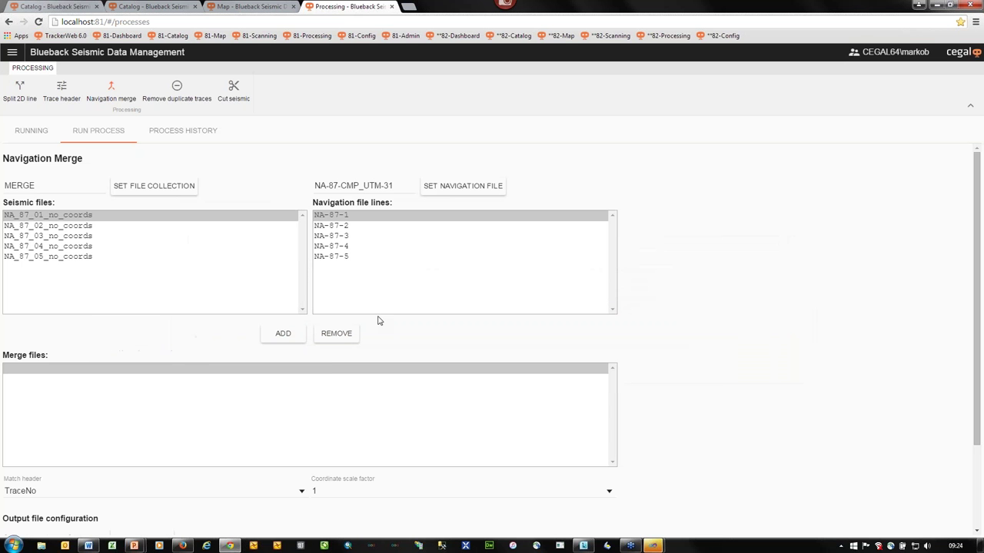
Step: Pair the seismic files NA_87_01_no_coords to NA_87_05_no_coords with navigation lines NA-87-1 to NA-87-5 respectively as merge files
{"action": "left_click", "coordinate": [285, 338]}
{"action": "left_click", "coordinate": [340, 228]}
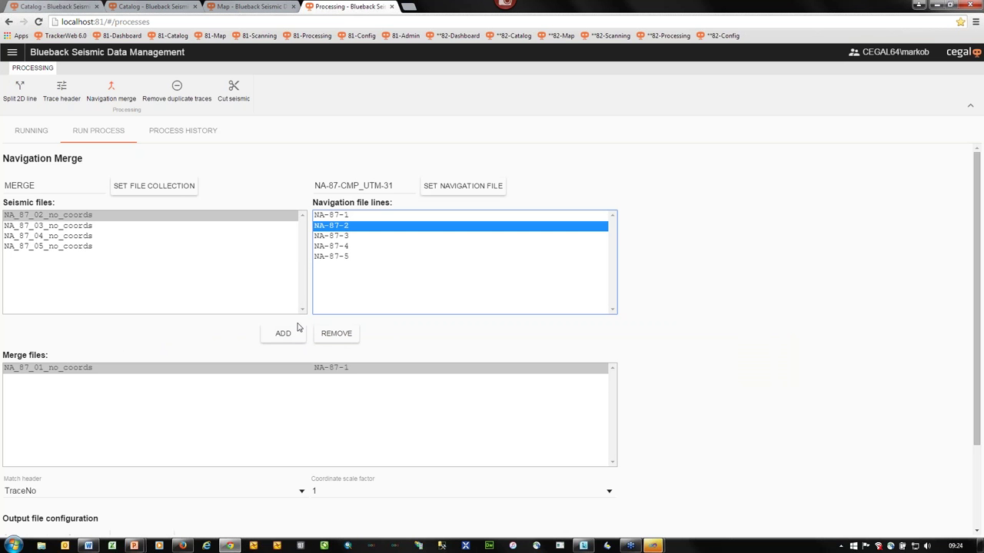
{"action": "left_click", "coordinate": [299, 329]}
{"action": "left_click", "coordinate": [344, 236]}
{"action": "left_click", "coordinate": [289, 338]}
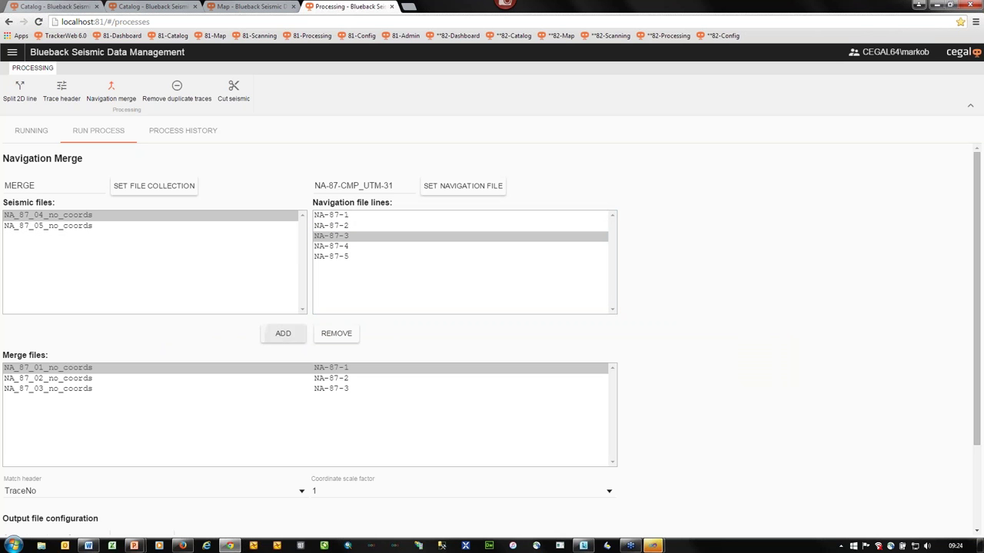
{"action": "left_click", "coordinate": [339, 246]}
{"action": "left_click", "coordinate": [291, 337]}
{"action": "left_click", "coordinate": [342, 259]}
{"action": "left_click", "coordinate": [295, 338]}
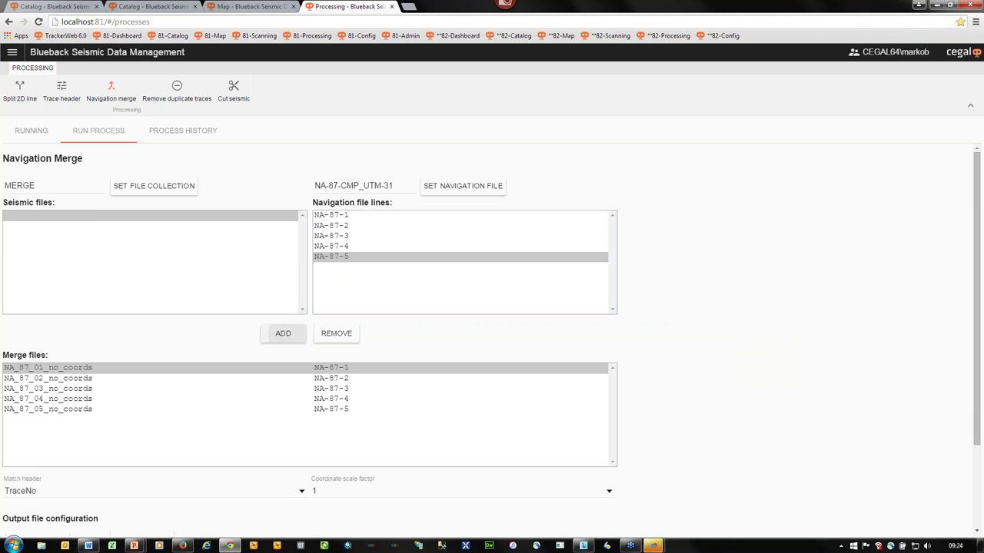
Step: Run the navigation merge with the output file name suffix MERGE and check the refreshed list of running processes
{"action": "scroll", "coordinate": [960, 377], "scroll_direction": "down", "scroll_amount": 3}
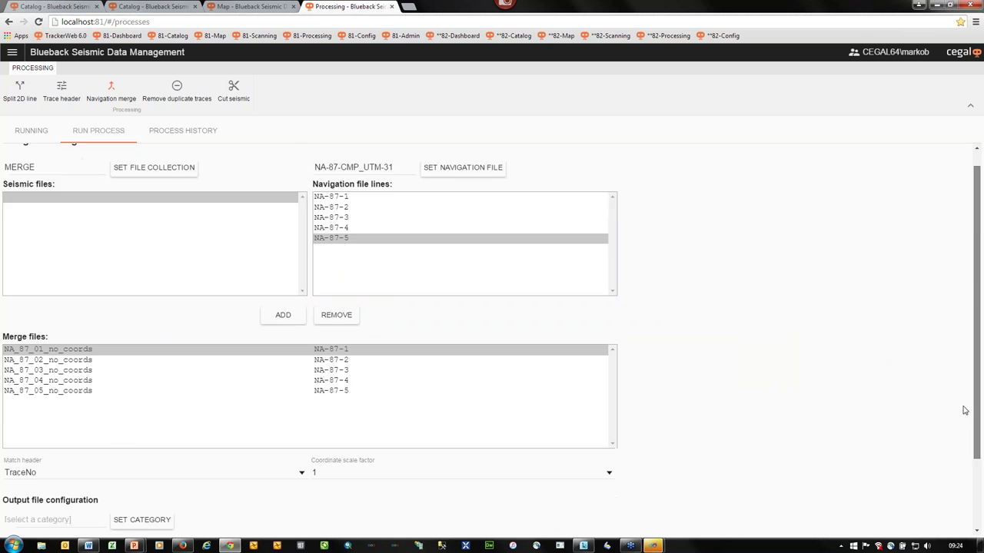
{"action": "left_click", "coordinate": [154, 499]}
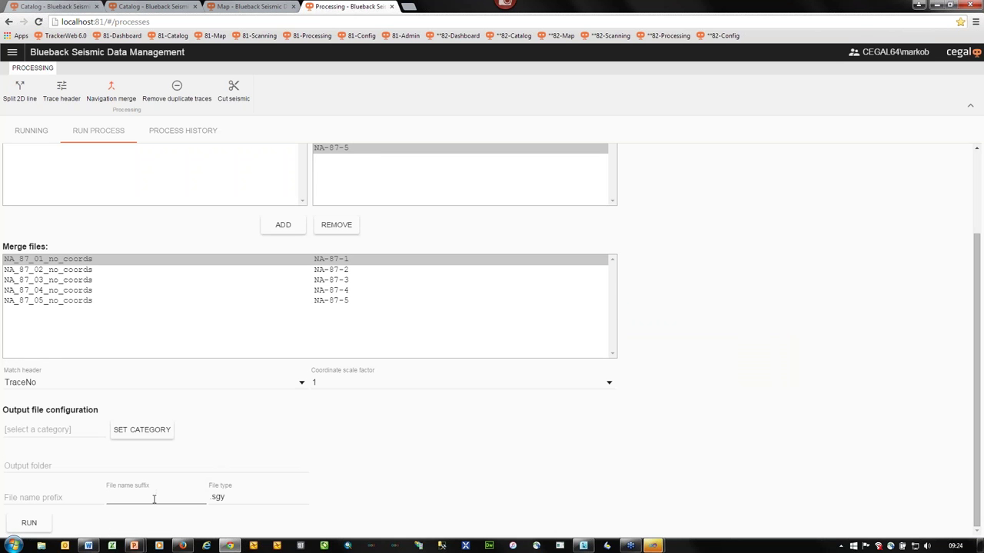
{"action": "type", "text": "MERGE"}
{"action": "left_click", "coordinate": [38, 524]}
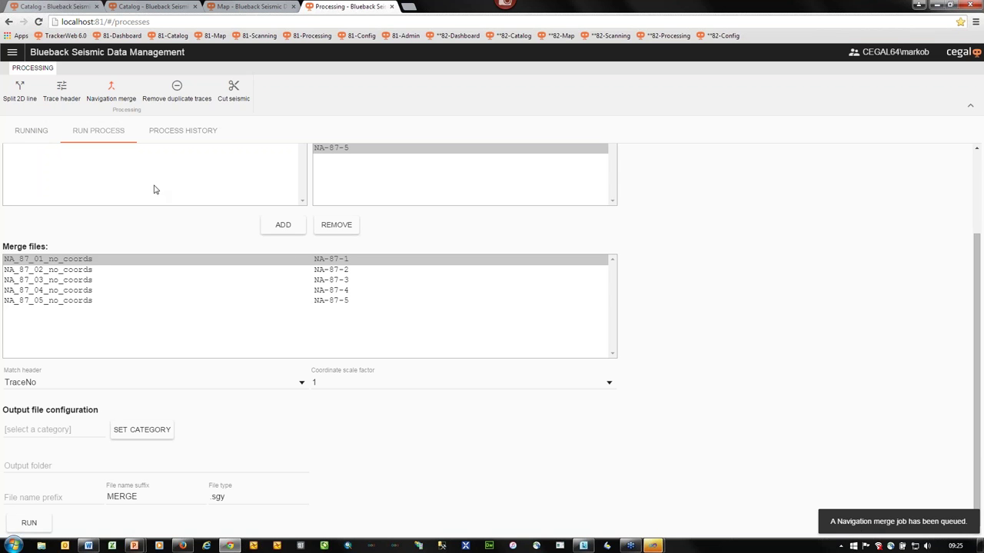
{"action": "left_click", "coordinate": [35, 137]}
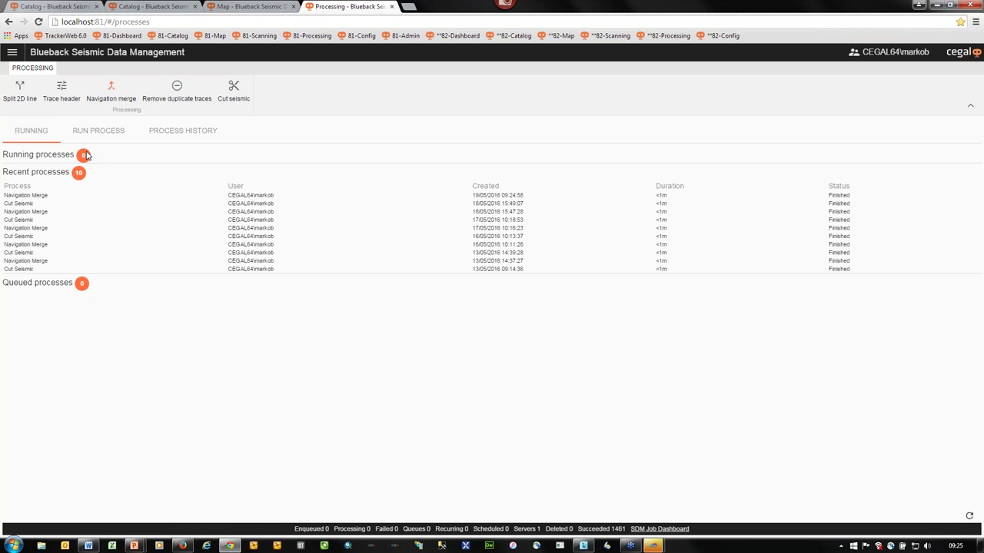
{"action": "left_click", "coordinate": [38, 22]}
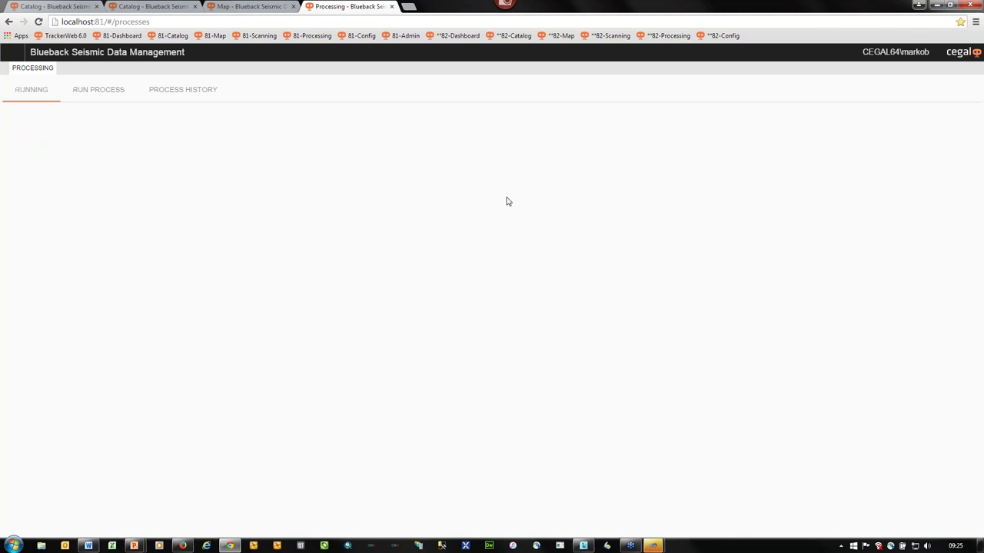
Step: In the seismic file catalog, highlight the five newly merged NA_87 files and examine their coordinate, shotpoint and CMP ranges
{"action": "left_click", "coordinate": [74, 8]}
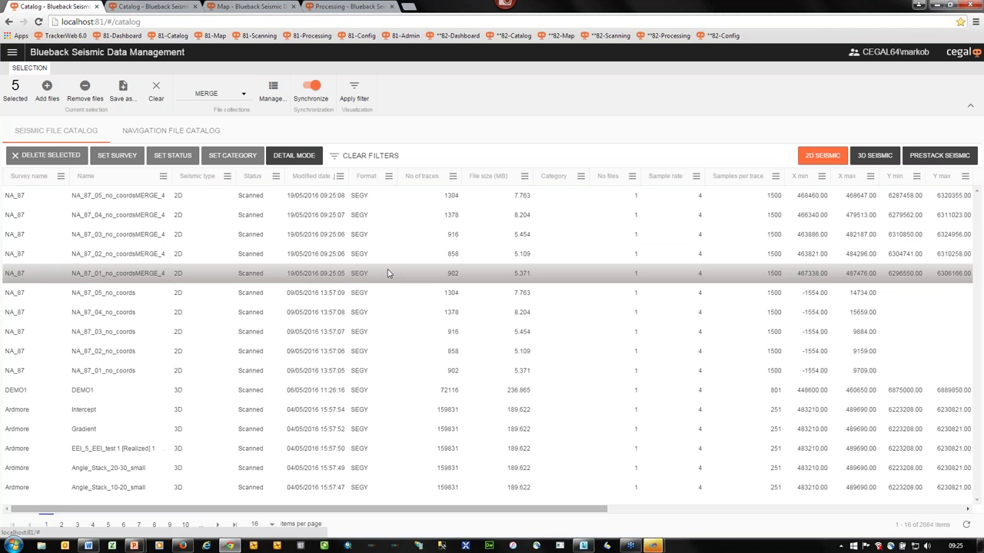
{"action": "left_click", "coordinate": [326, 196]}
{"action": "left_click", "coordinate": [290, 273], "text": "shift"}
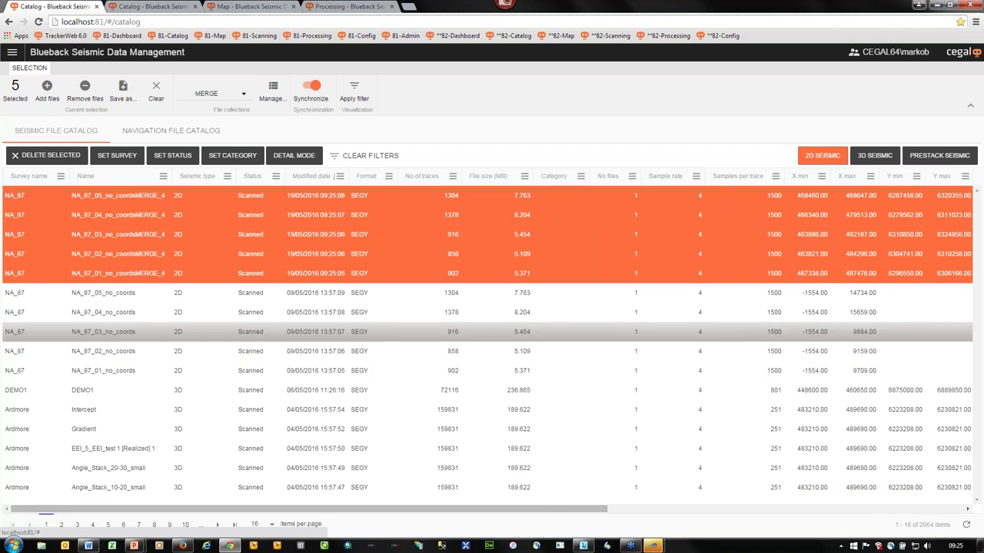
{"action": "left_click_drag", "start_coordinate": [362, 509], "coordinate": [615, 529]}
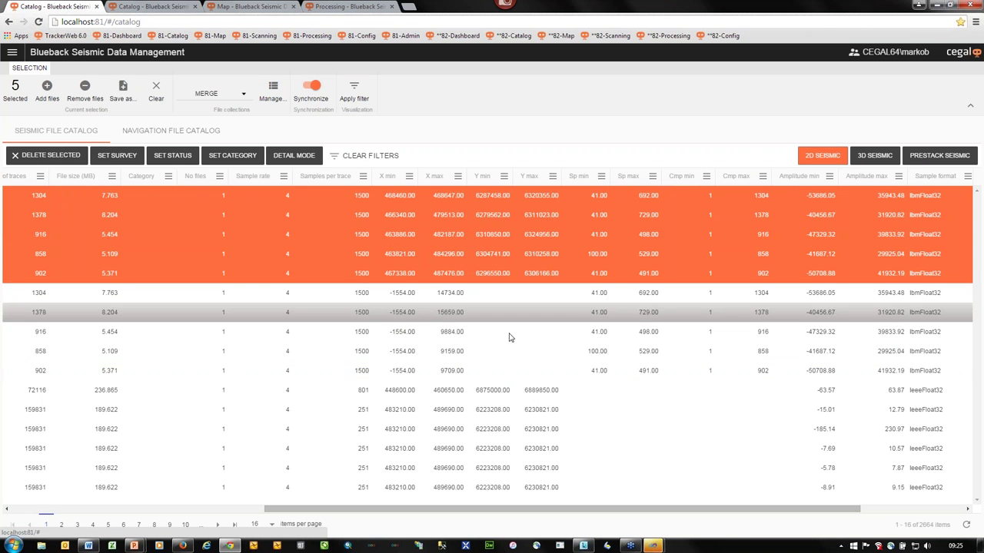
Step: Open the details of NA_87_05_no_coordsMERGE_4 in a widened view and examine its general information, audit trail and SEGY scan parameters
{"action": "left_click", "coordinate": [307, 195]}
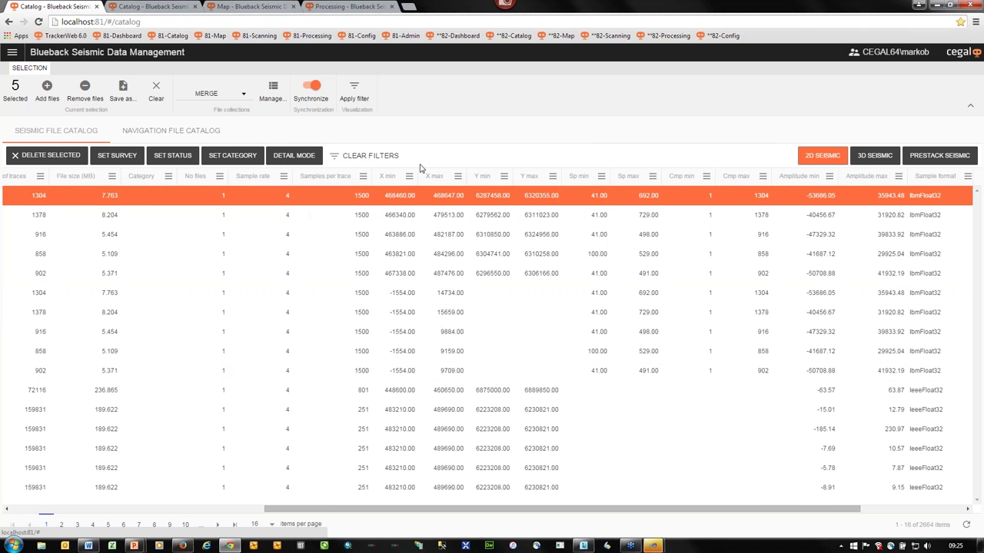
{"action": "left_click", "coordinate": [308, 163]}
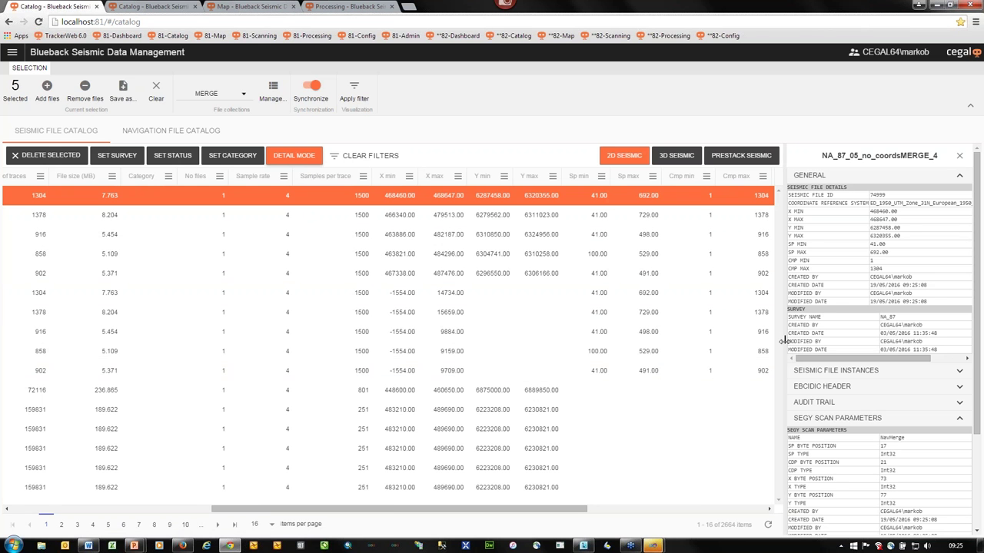
{"action": "left_click_drag", "start_coordinate": [786, 339], "coordinate": [659, 340]}
{"action": "left_click", "coordinate": [734, 394]}
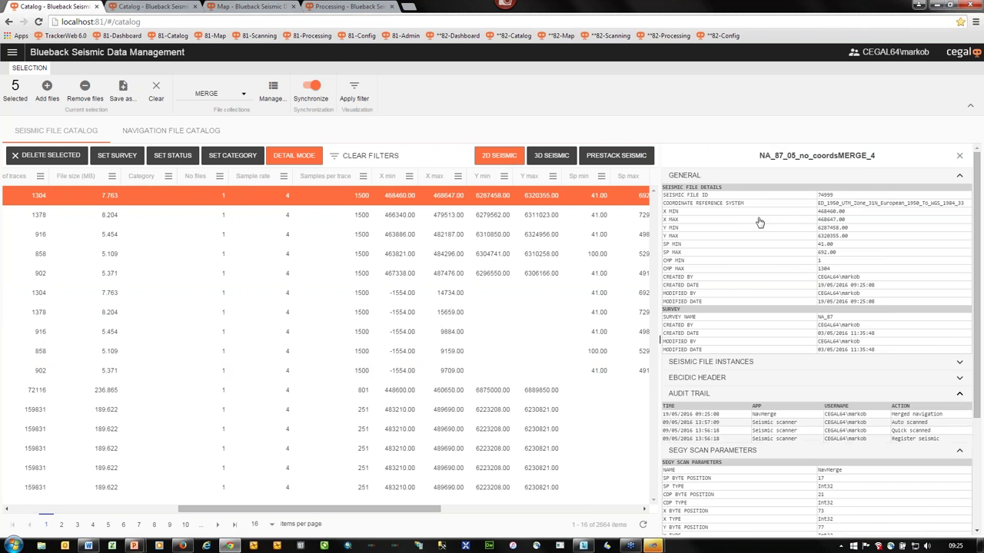
{"action": "left_click", "coordinate": [866, 182]}
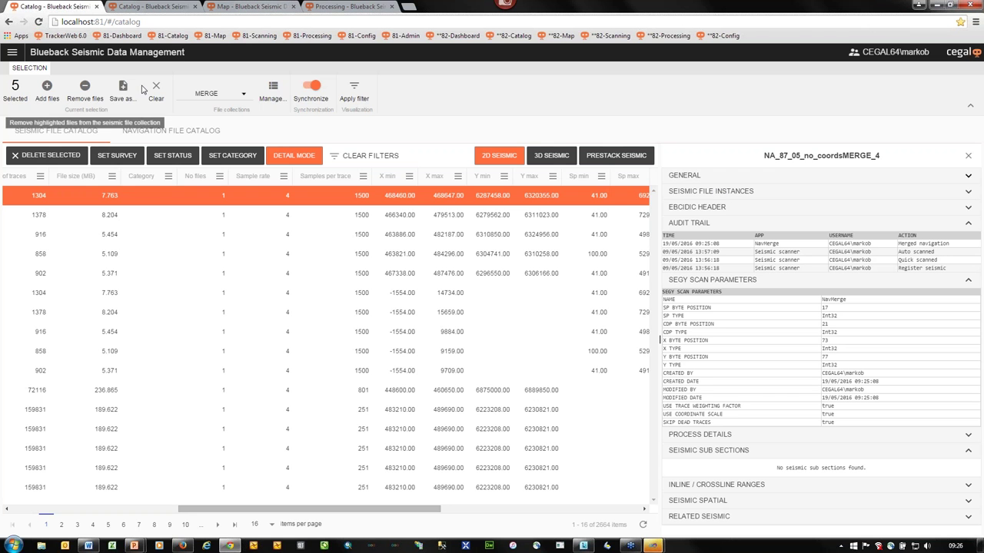
Step: Return to processing and look over the settings of the Remove Duplicate Traces and Cut Seismic processes
{"action": "left_click", "coordinate": [350, 8]}
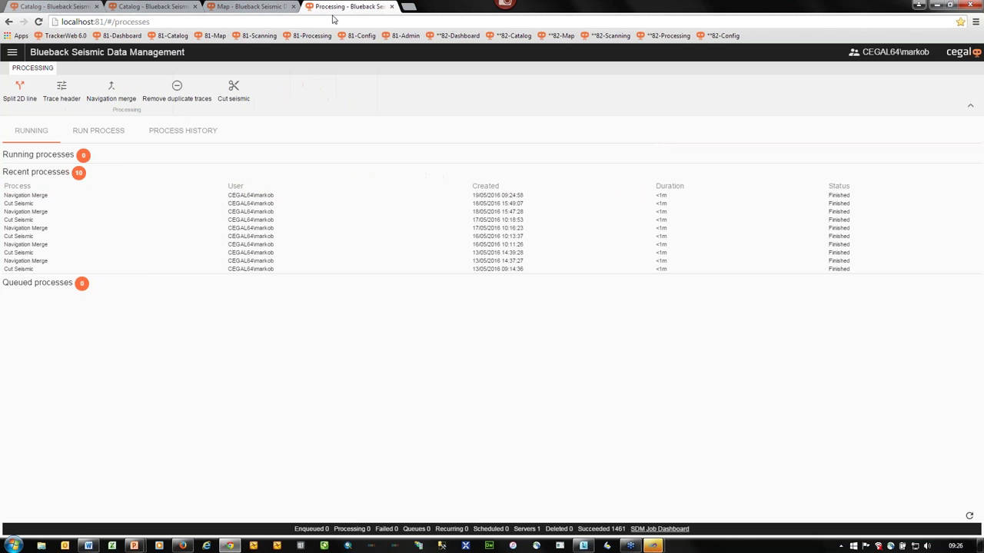
{"action": "left_click", "coordinate": [178, 95]}
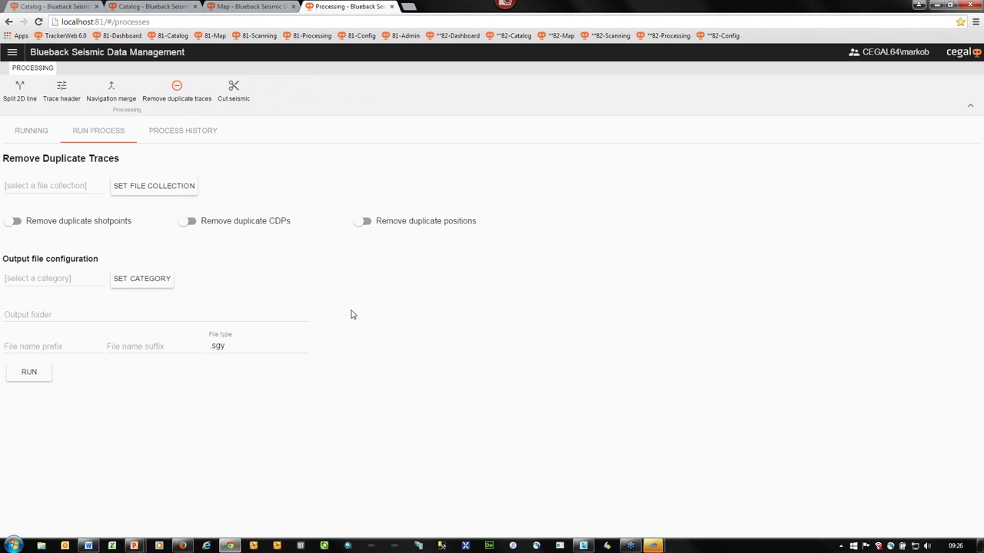
{"action": "left_click", "coordinate": [234, 88]}
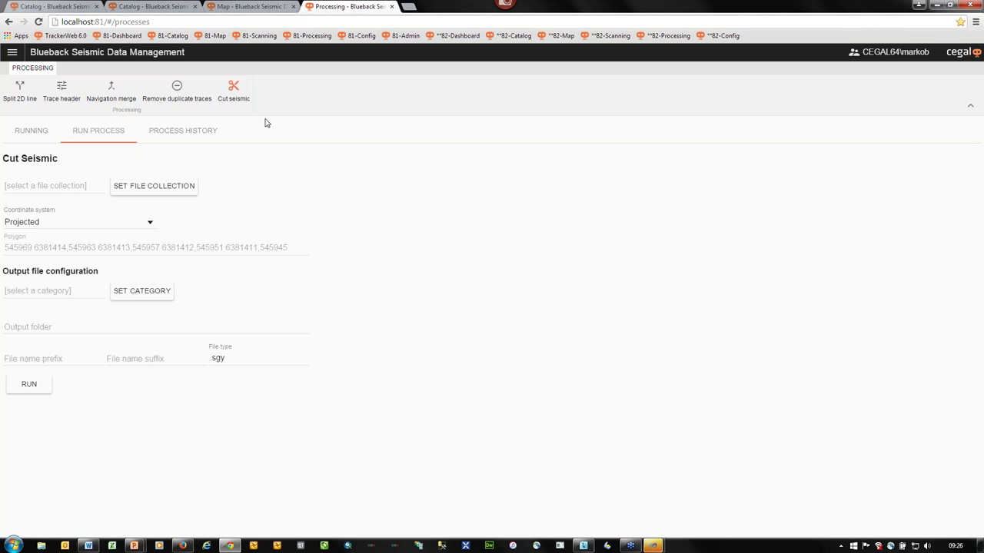
Step: Switch to the PowerPoint slide show and advance to the SDM Summary slide
{"action": "key", "text": "alt+Tab"}
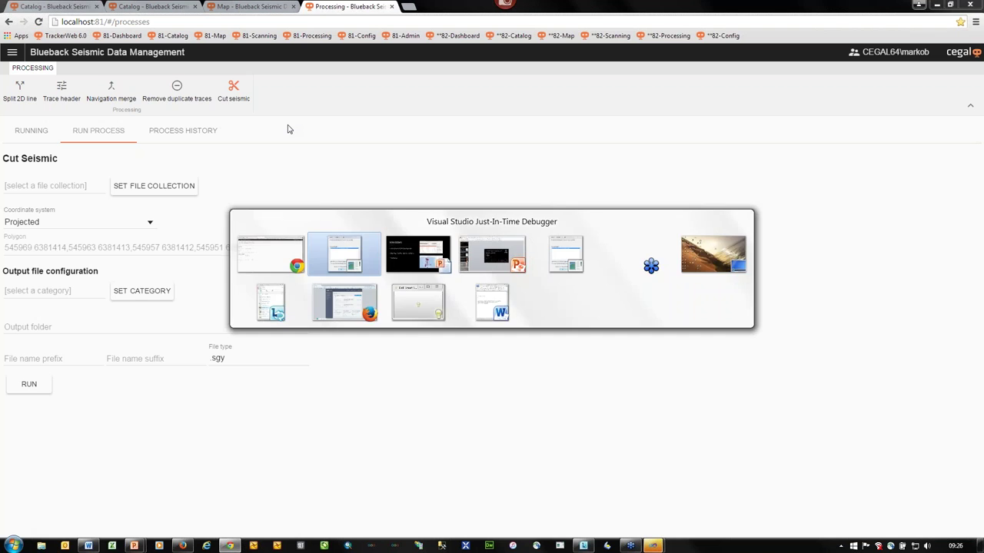
{"action": "key", "text": "alt+Tab"}
{"action": "key", "text": "Right"}
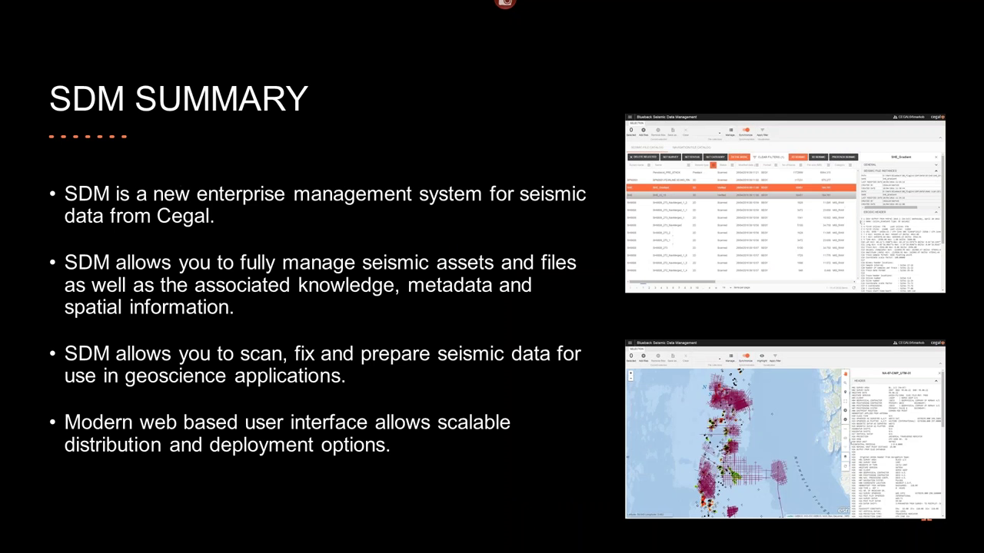